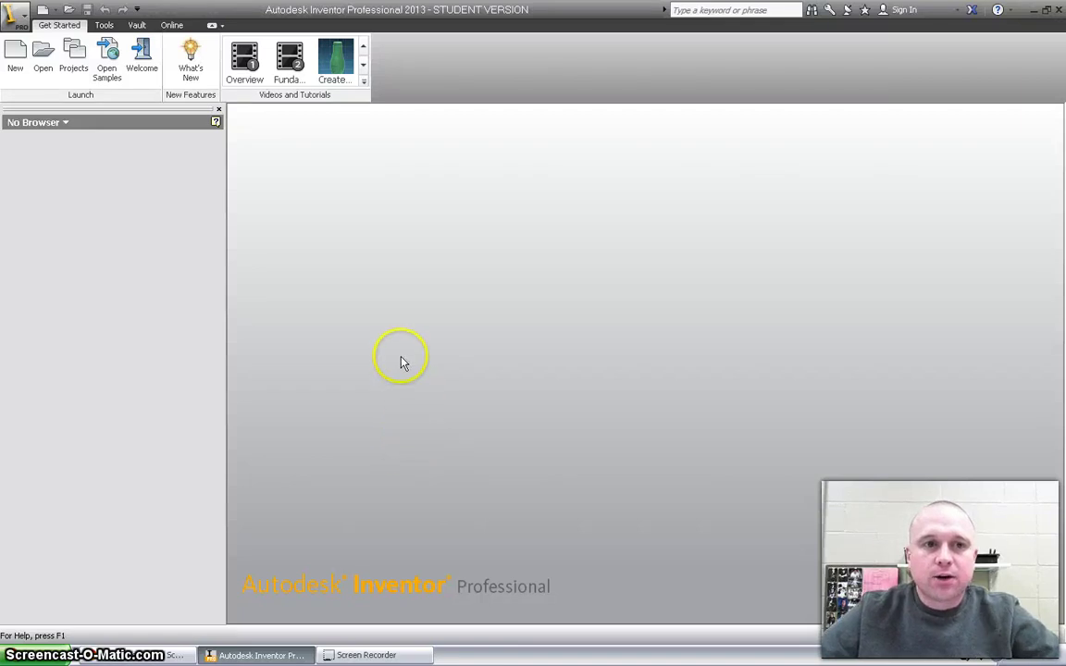
# - Create a new part from the Standard.ipt inch template and start a 2D sketch
pyautogui.click(15, 57)
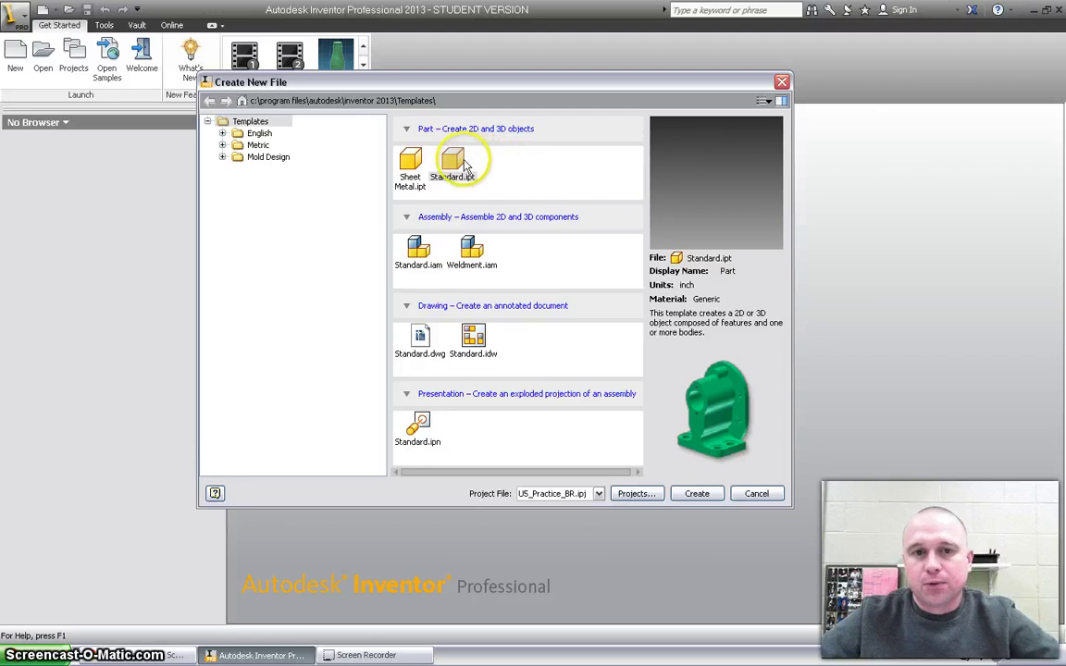
pyautogui.click(692, 501)
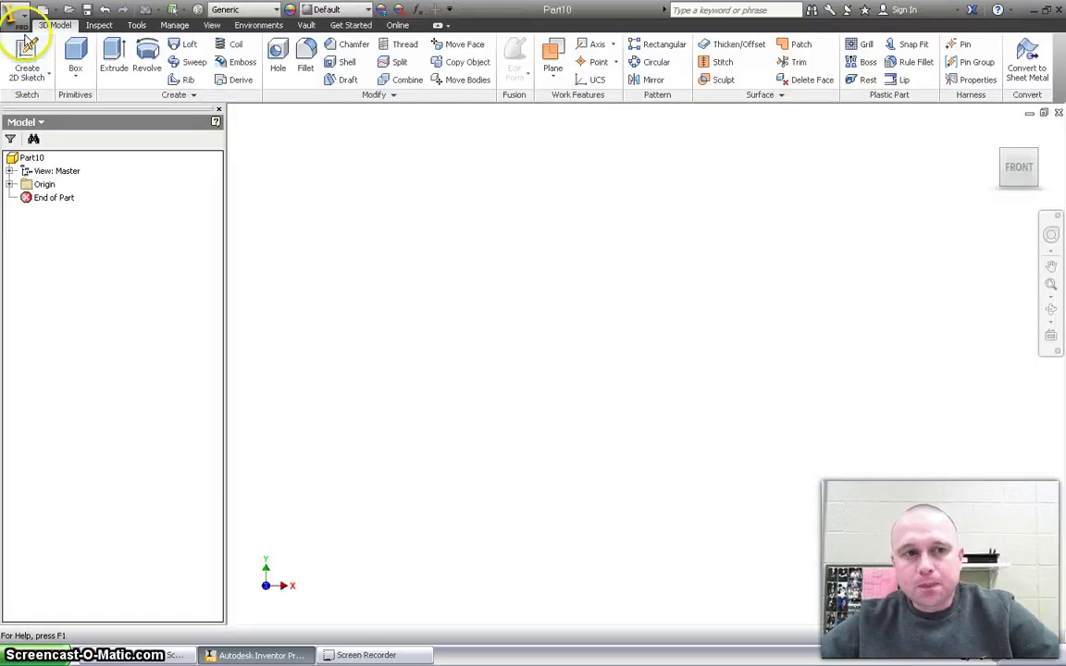
pyautogui.click(28, 53)
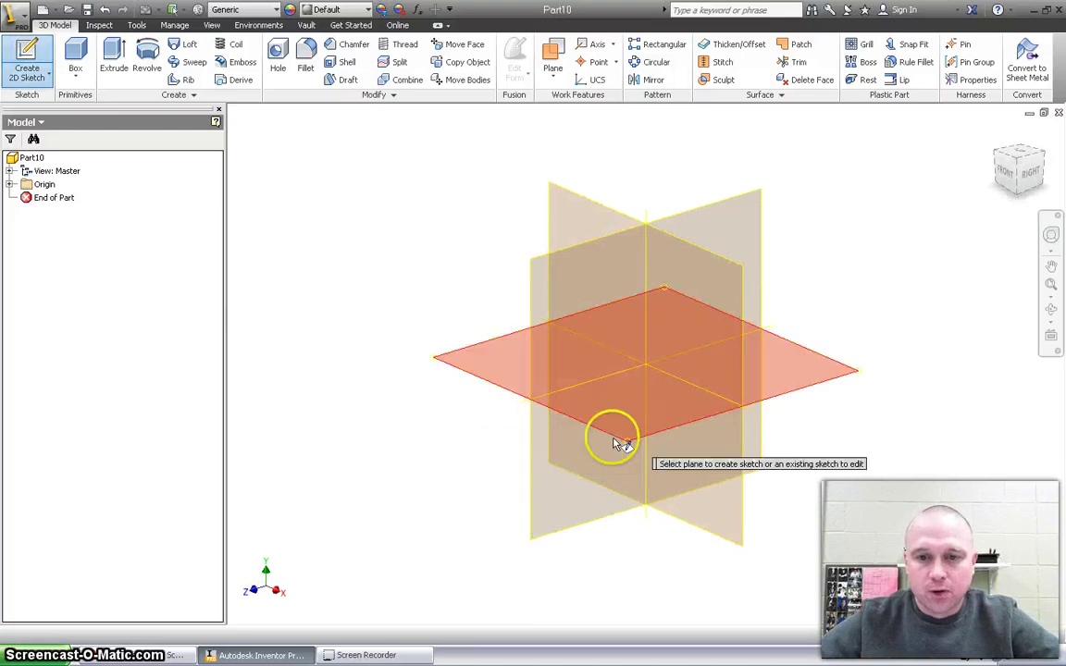
# - Draw a circle centred on the origin of the XZ plane
pyautogui.click(664, 428)
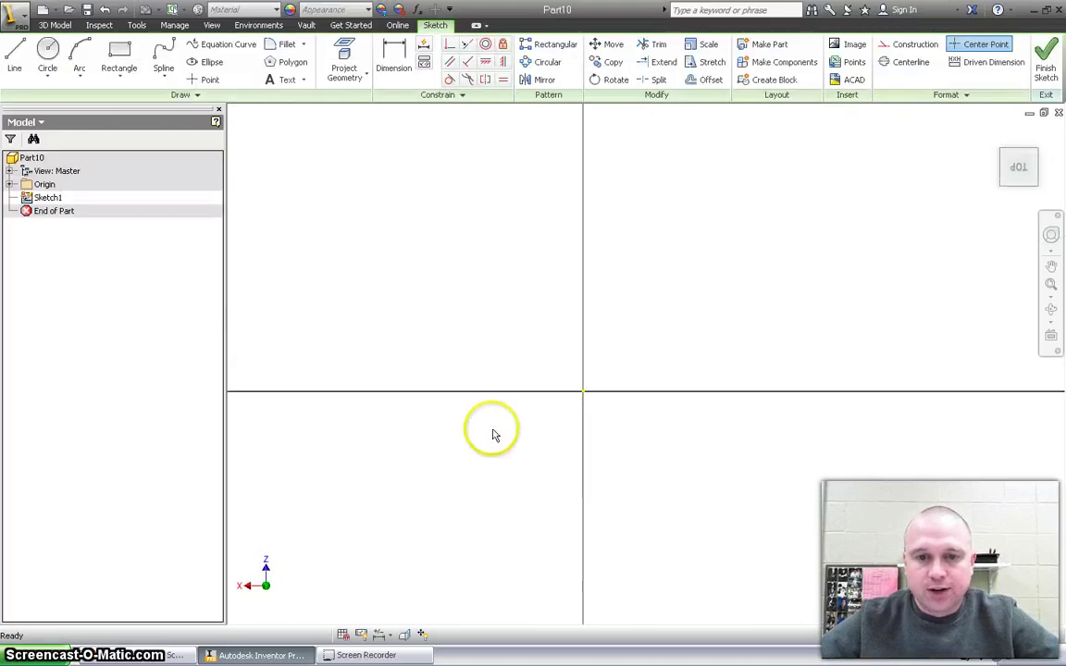
pyautogui.click(48, 53)
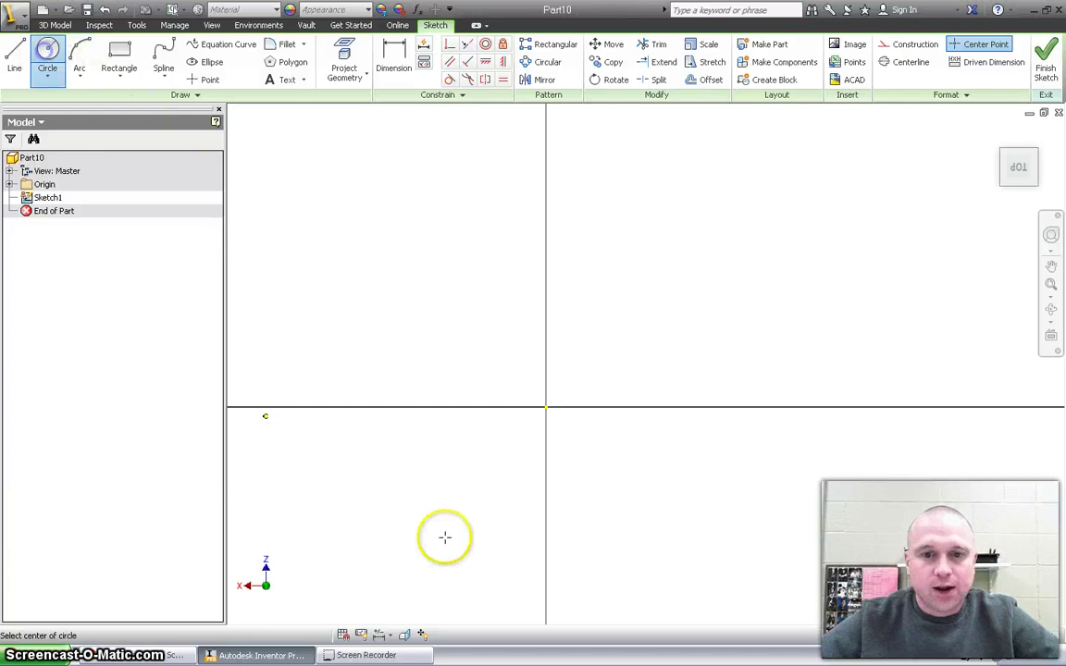
pyautogui.click(546, 407)
pyautogui.click(572, 239)
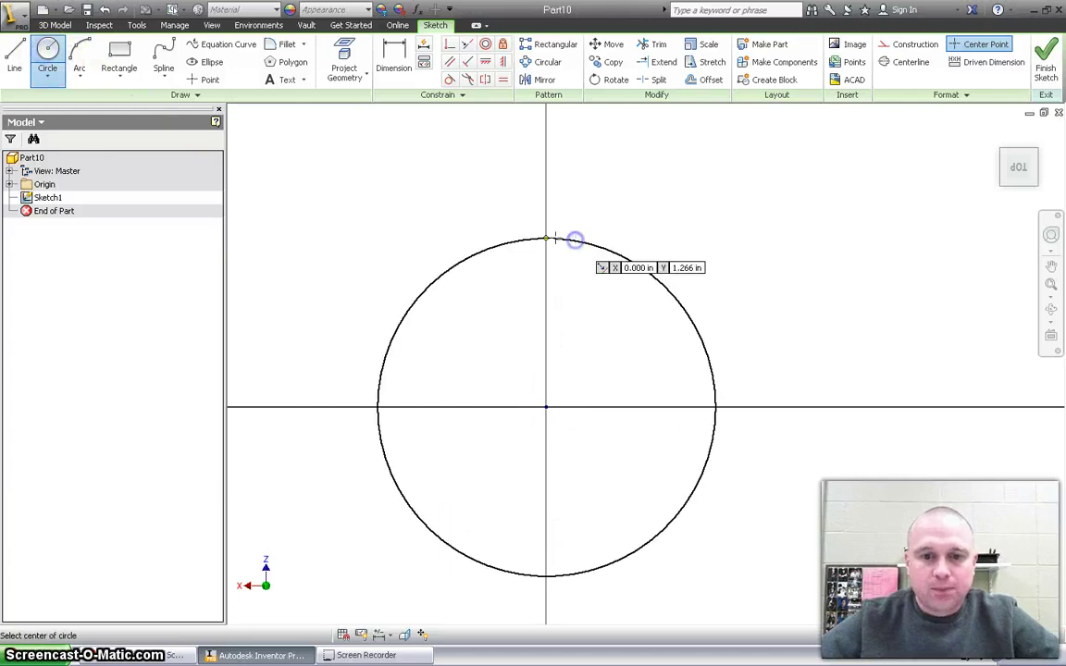
# - Dimension the circle to a 4 in diameter and finish the sketch
pyautogui.click(393, 60)
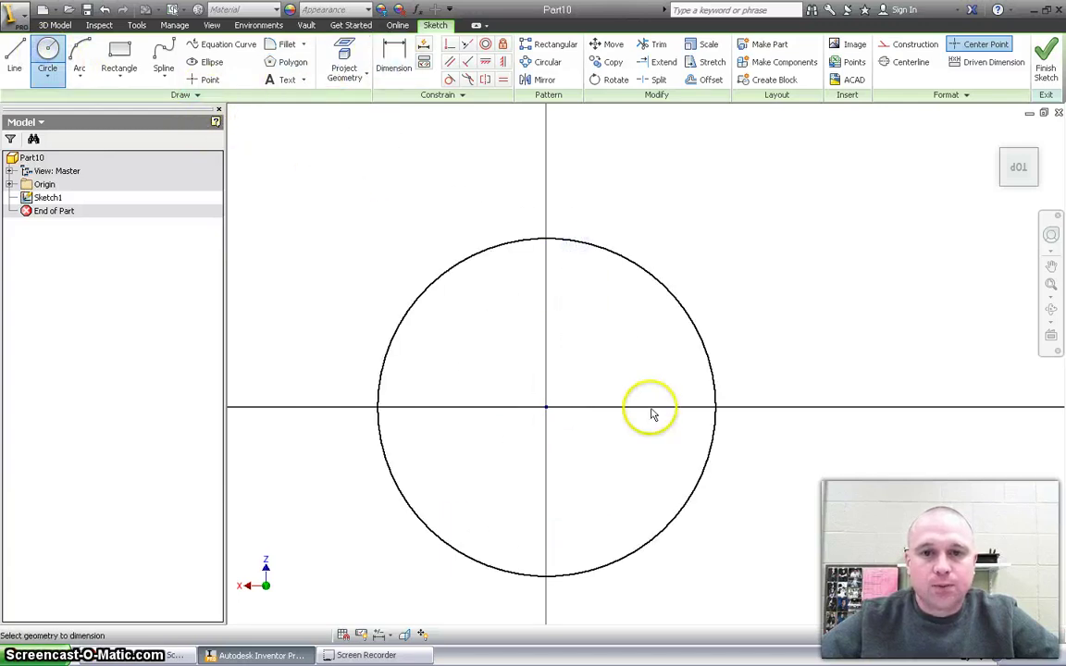
pyautogui.click(678, 304)
pyautogui.click(690, 233)
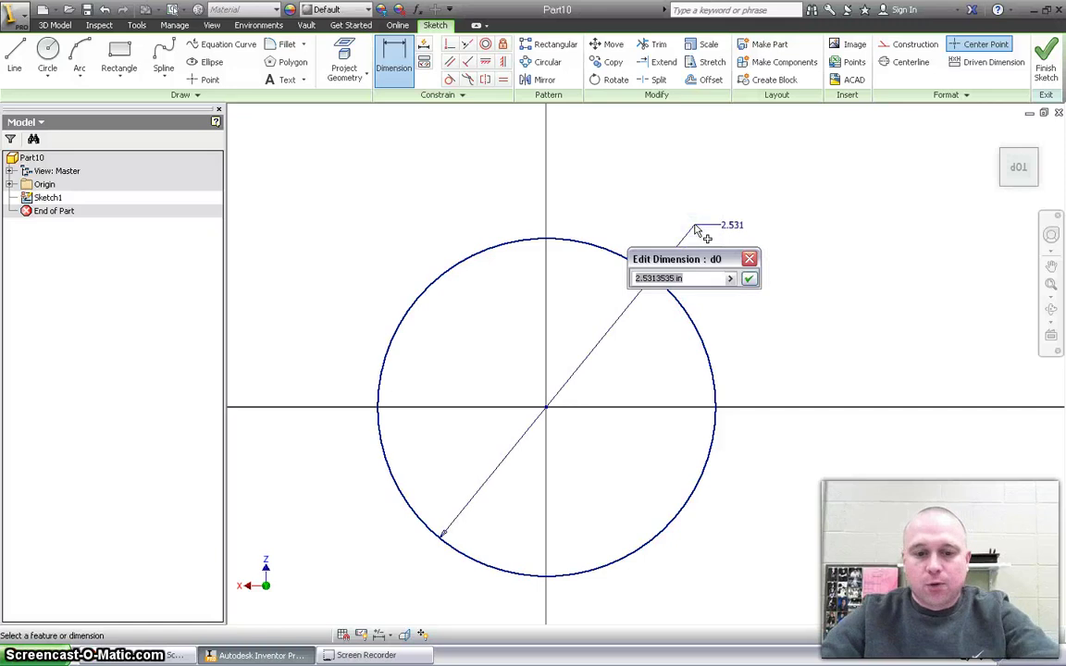
pyautogui.write('4')
pyautogui.press('Return')
pyautogui.scroll(-2, 697, 232)
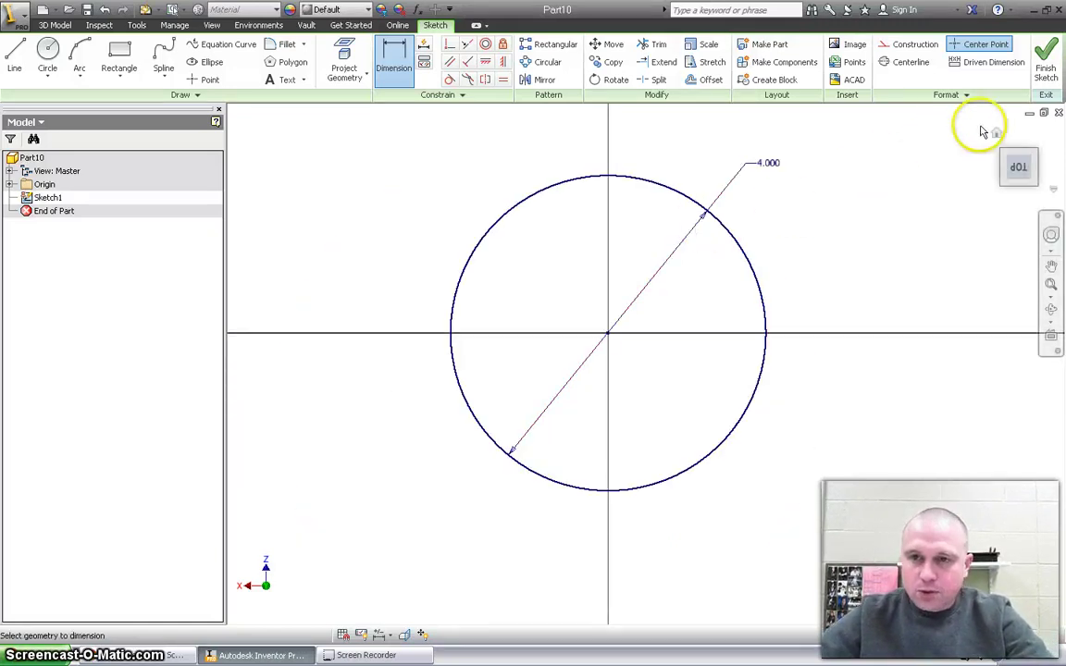
pyautogui.click(1047, 67)
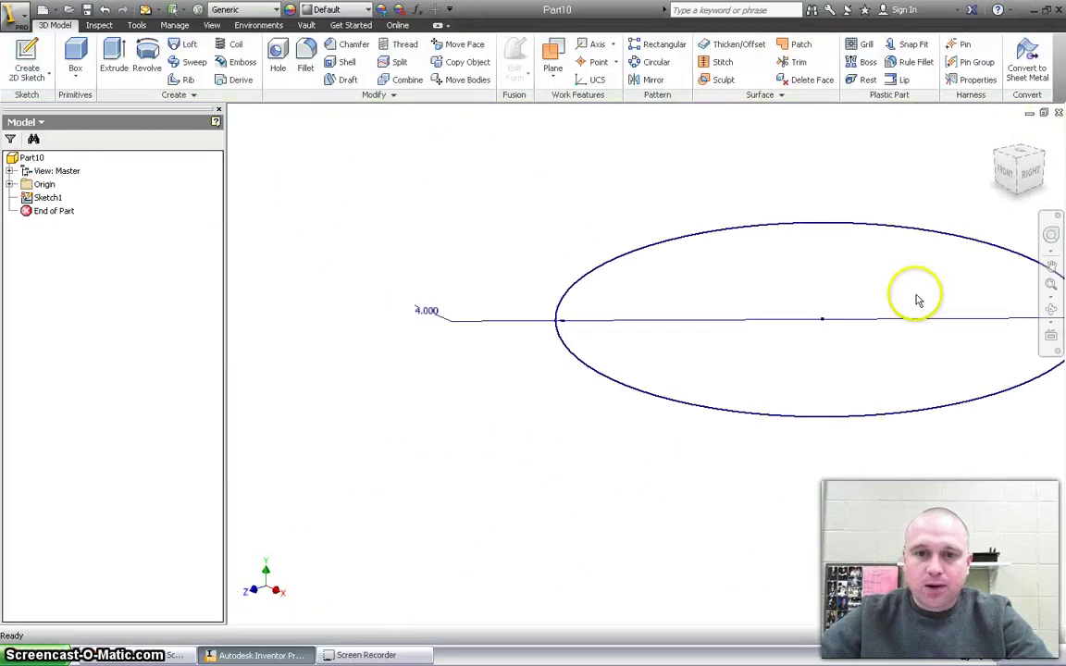
# - Extrude the circle 1.5 in into a solid cylinder, Extrusion1
pyautogui.click(114, 55)
pyautogui.write('1.5')
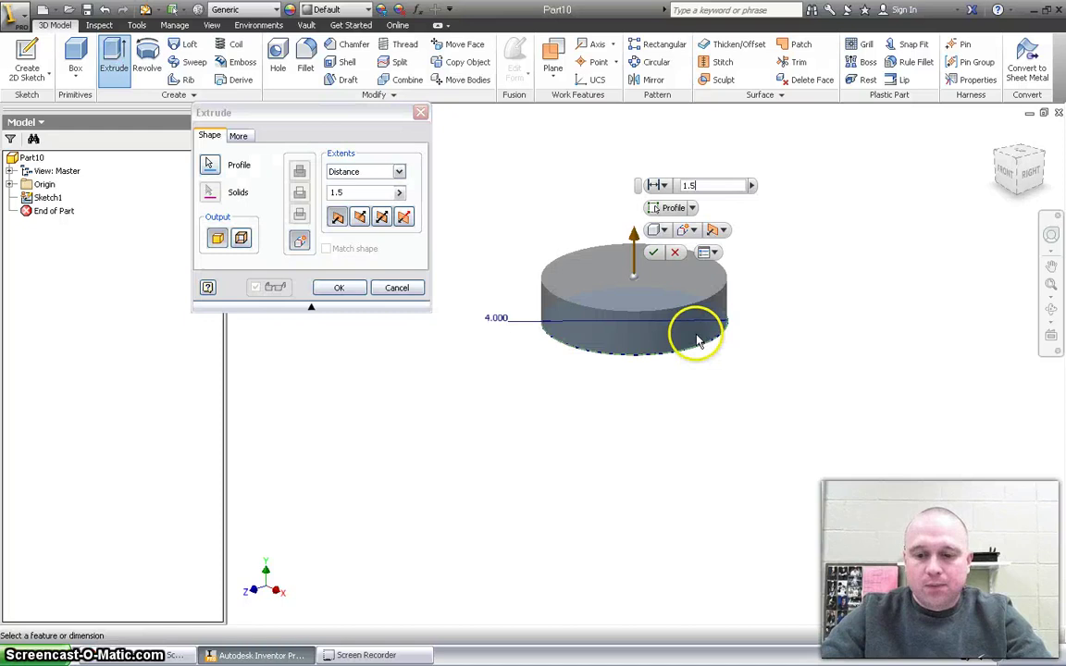
pyautogui.press('Return')
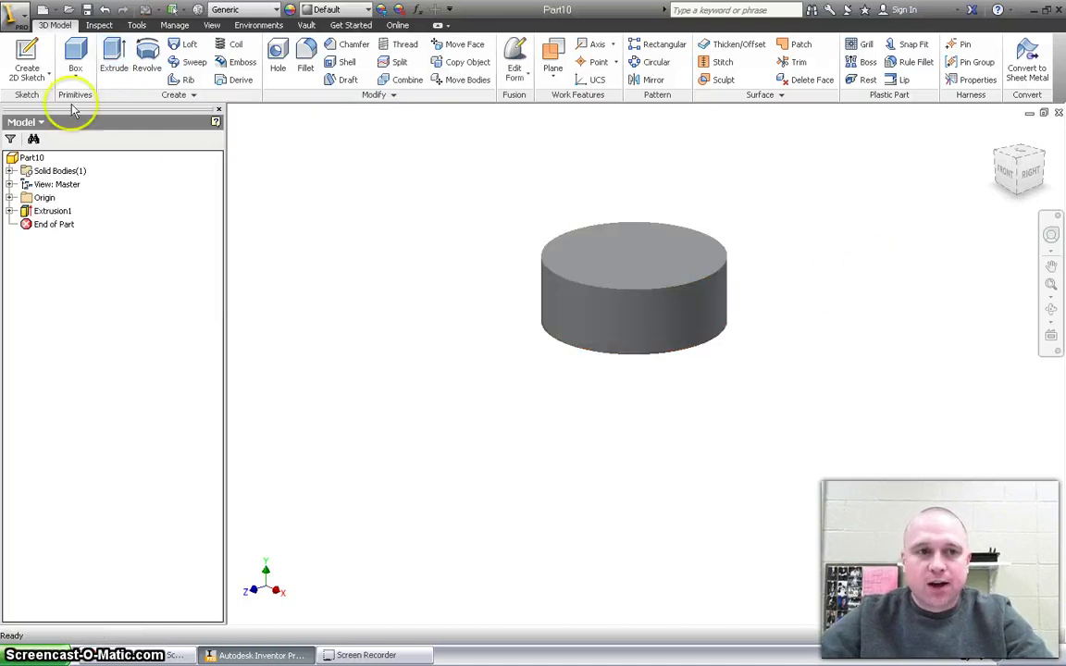
# - Sketch on the cylinder's top face, drawing then deleting a trial centred circle
pyautogui.click(37, 57)
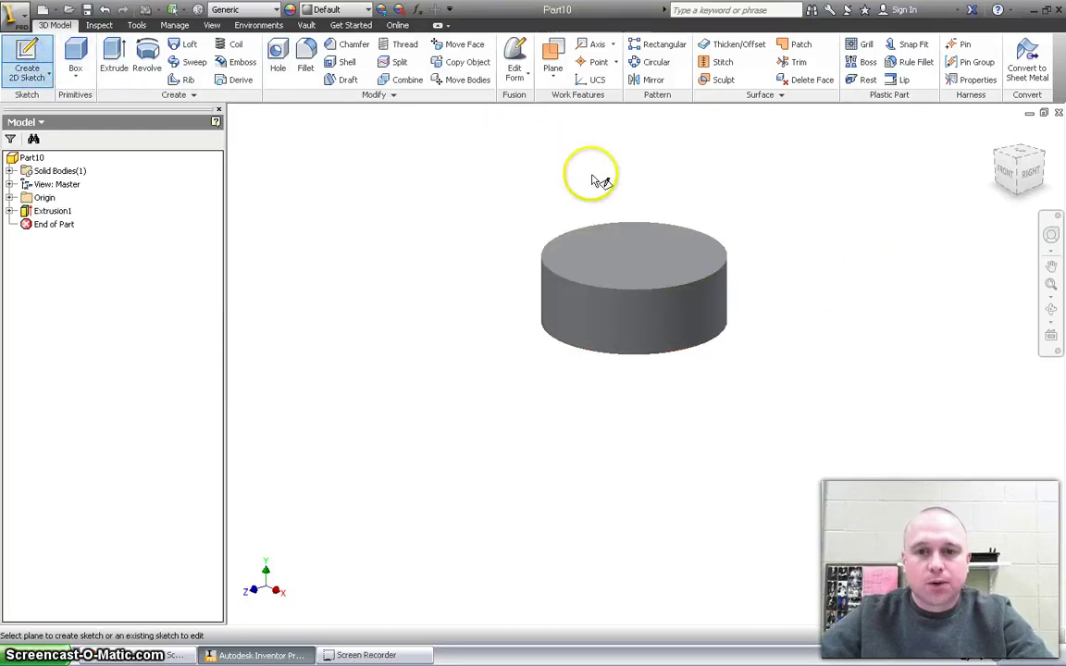
pyautogui.click(657, 255)
pyautogui.click(654, 257)
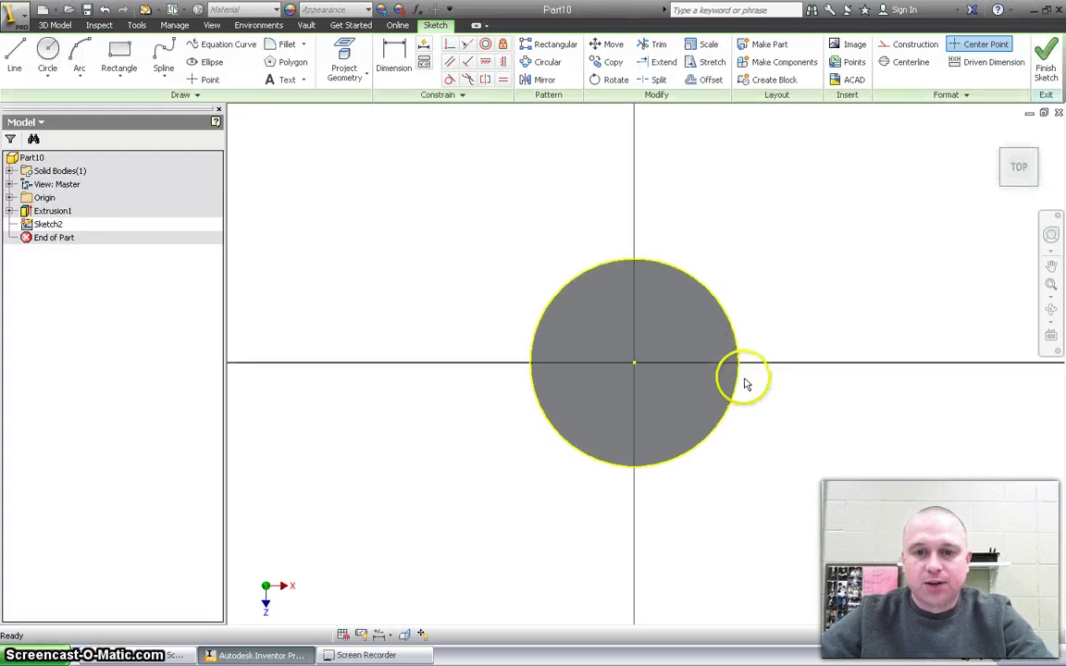
pyautogui.click(910, 63)
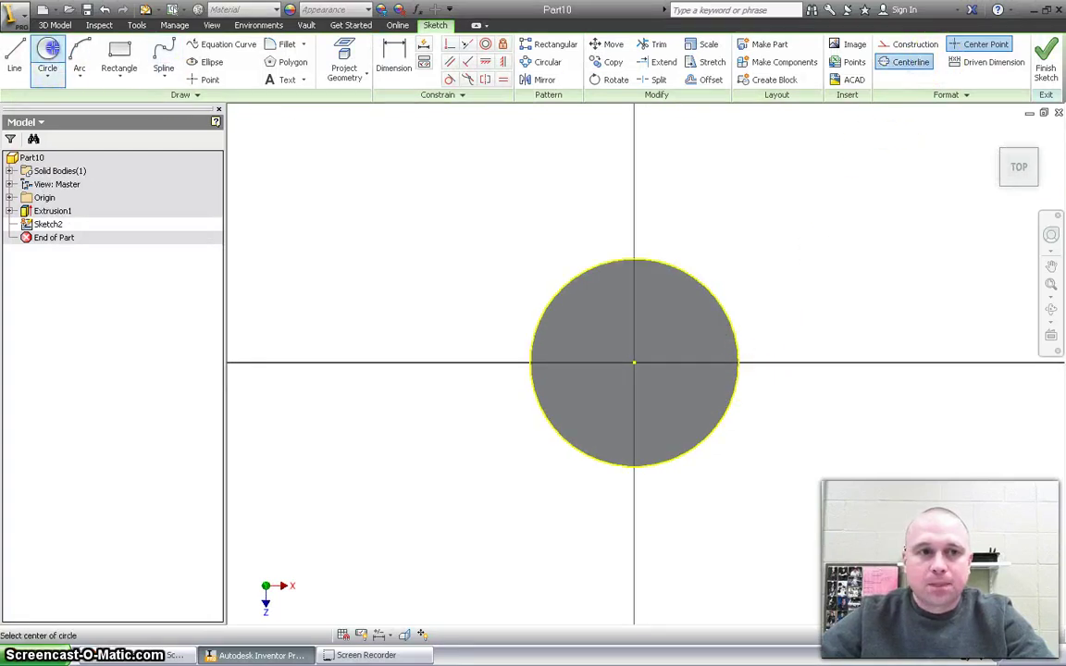
pyautogui.click(633, 362)
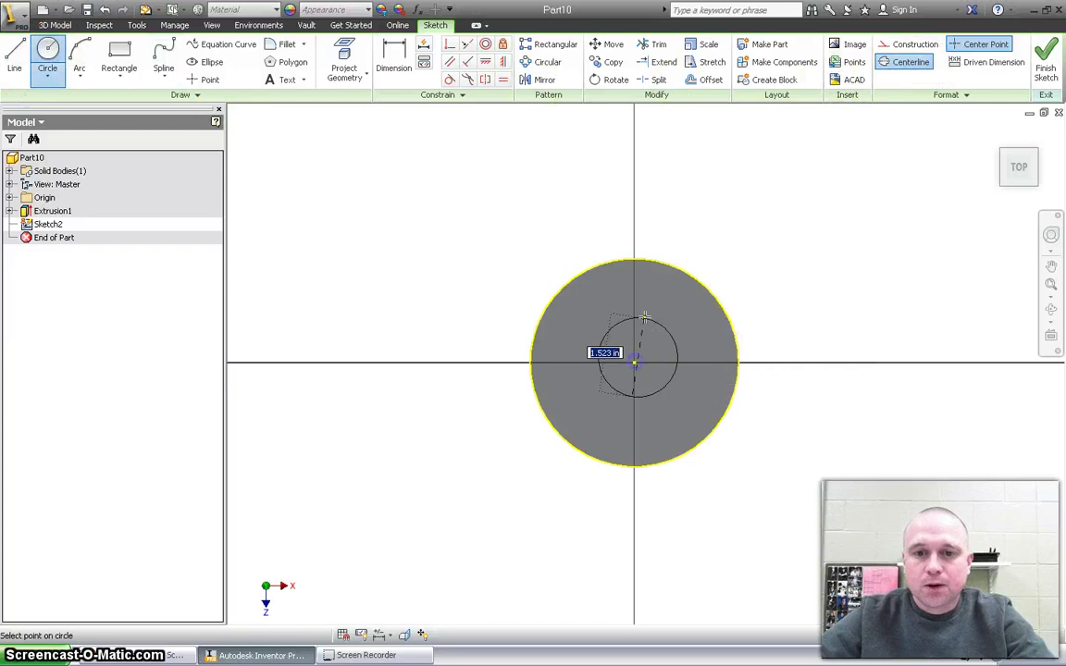
pyautogui.click(645, 295)
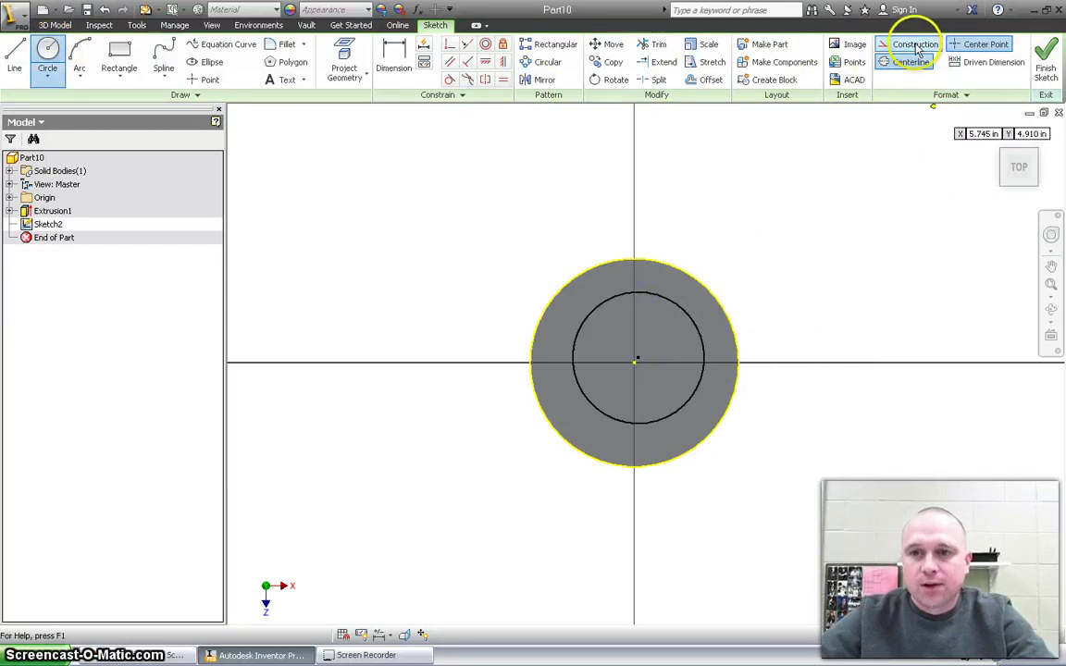
pyautogui.press('Escape')
pyautogui.click(685, 315)
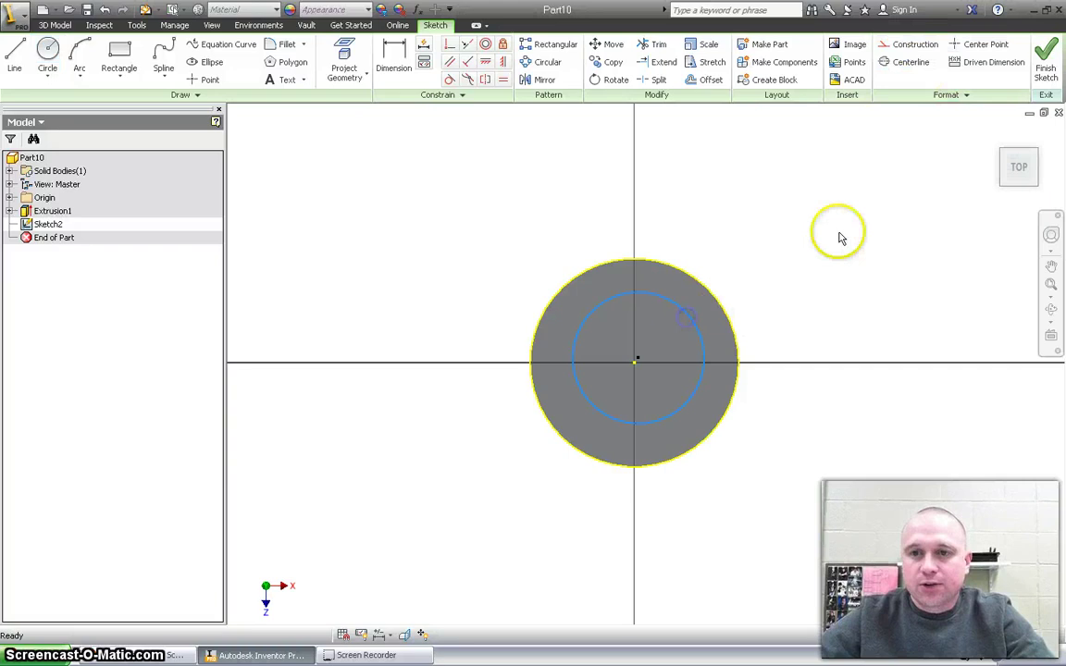
pyautogui.click(914, 44)
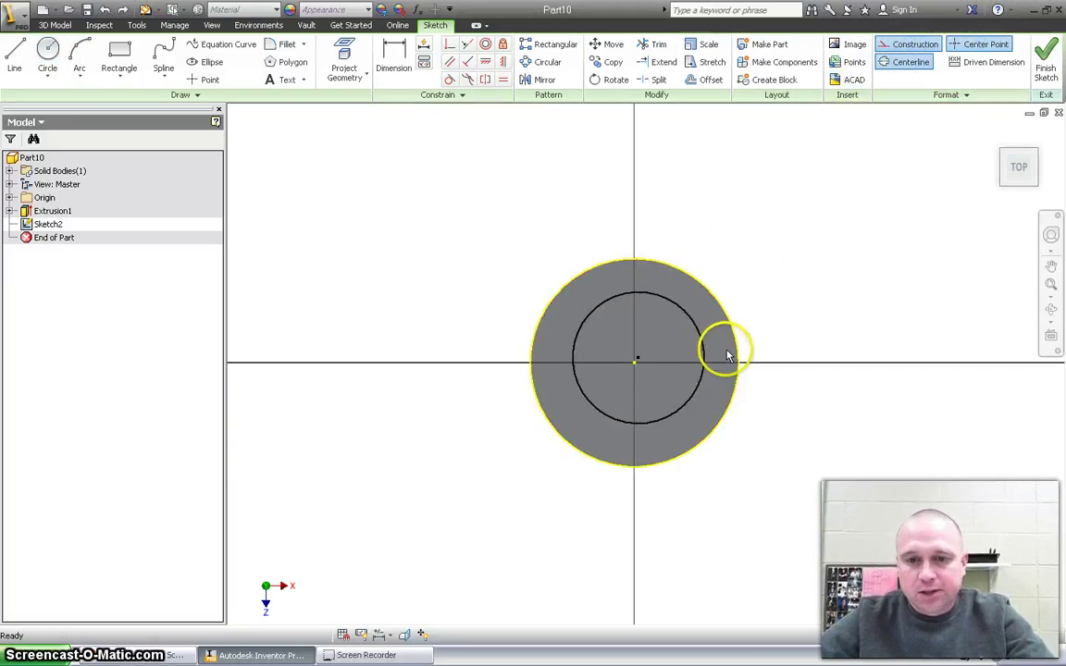
pyautogui.press('Delete')
# - Draw a centred construction circle and dimension it to a 2.5 in diameter
pyautogui.click(47, 55)
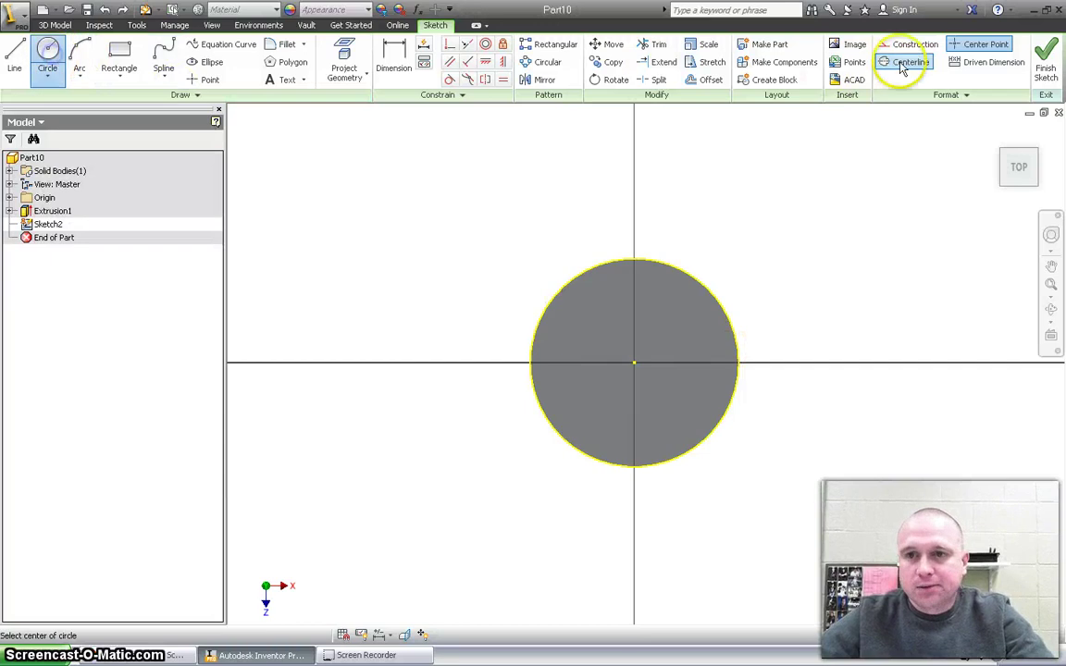
pyautogui.click(902, 63)
pyautogui.click(911, 43)
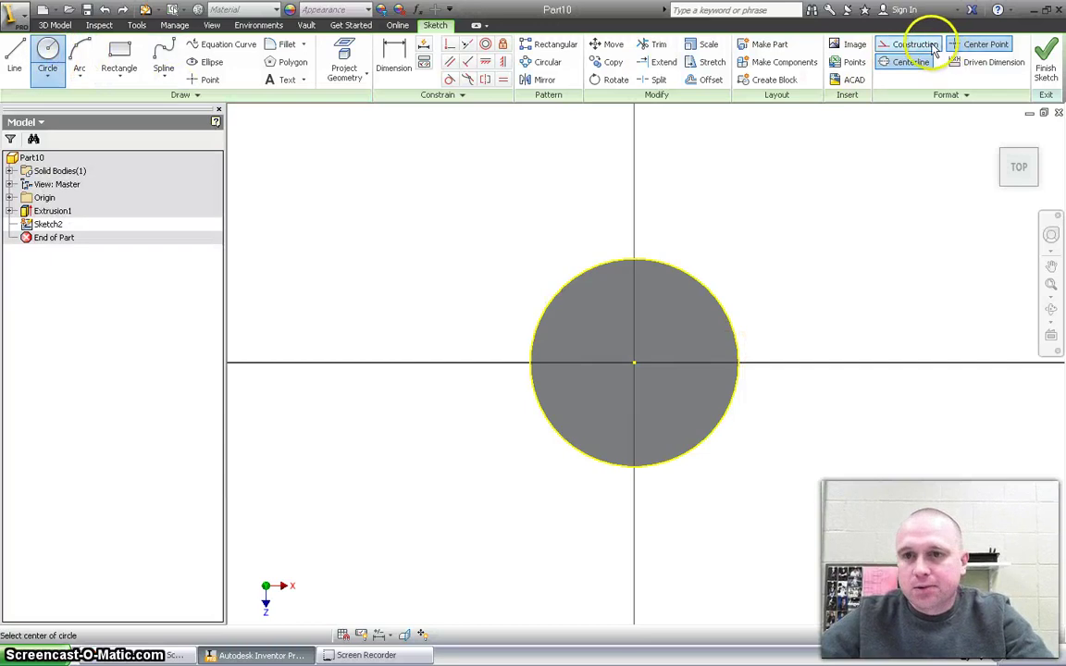
pyautogui.click(635, 362)
pyautogui.click(635, 306)
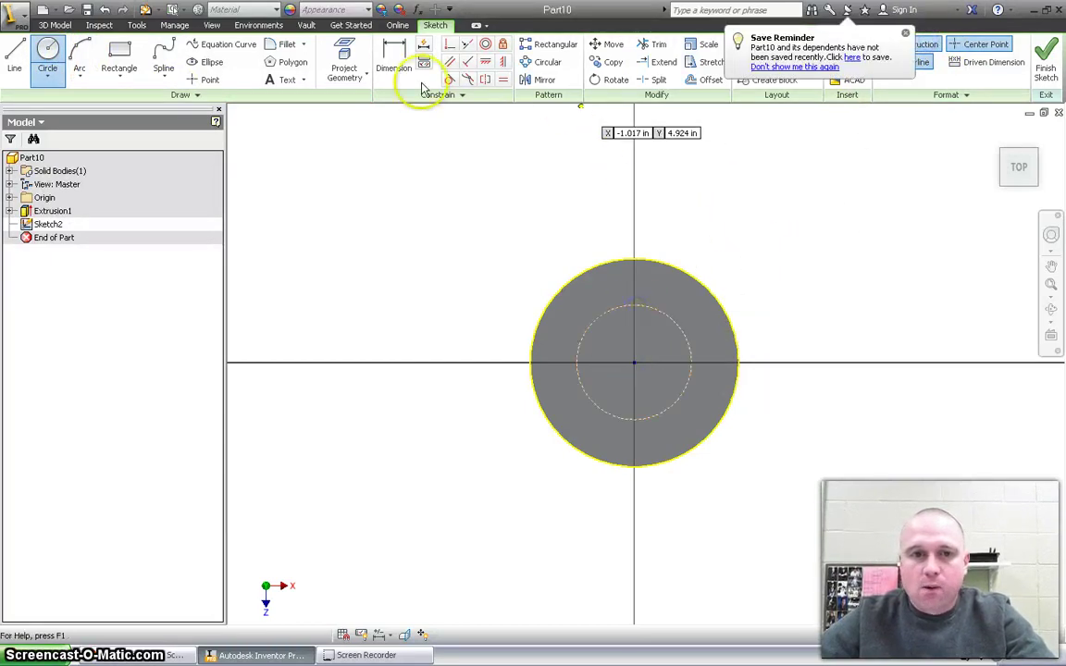
pyautogui.click(393, 61)
pyautogui.click(665, 314)
pyautogui.click(745, 222)
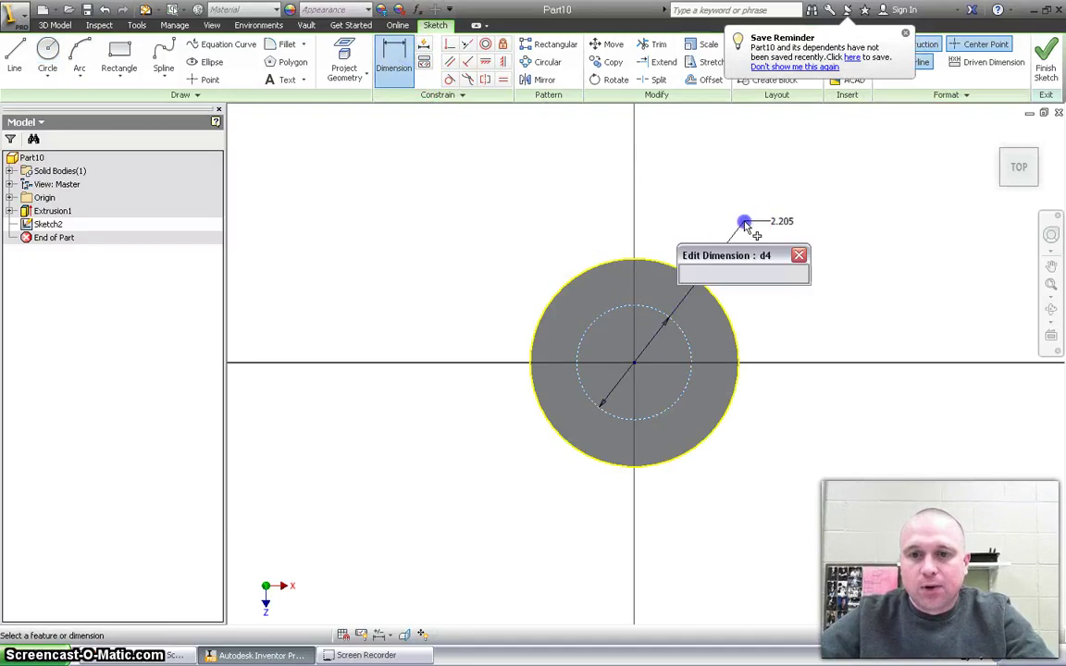
pyautogui.write('2.5')
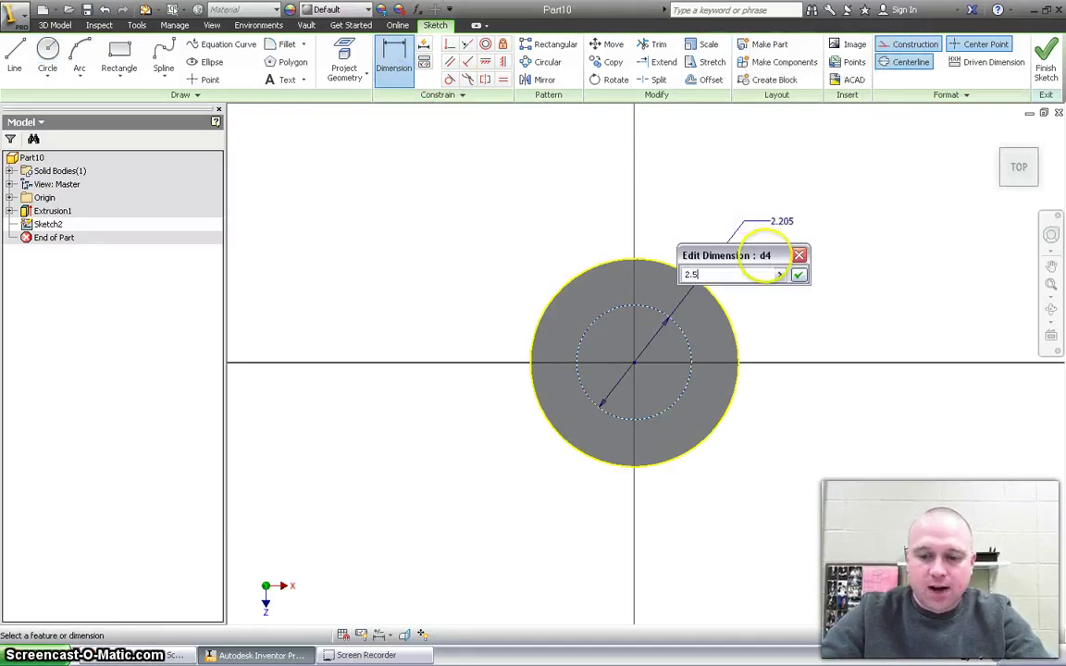
pyautogui.press('Return')
# - Circular-pattern the top point five times around the bolt-circle centre
pyautogui.scroll(-3, 668, 387)
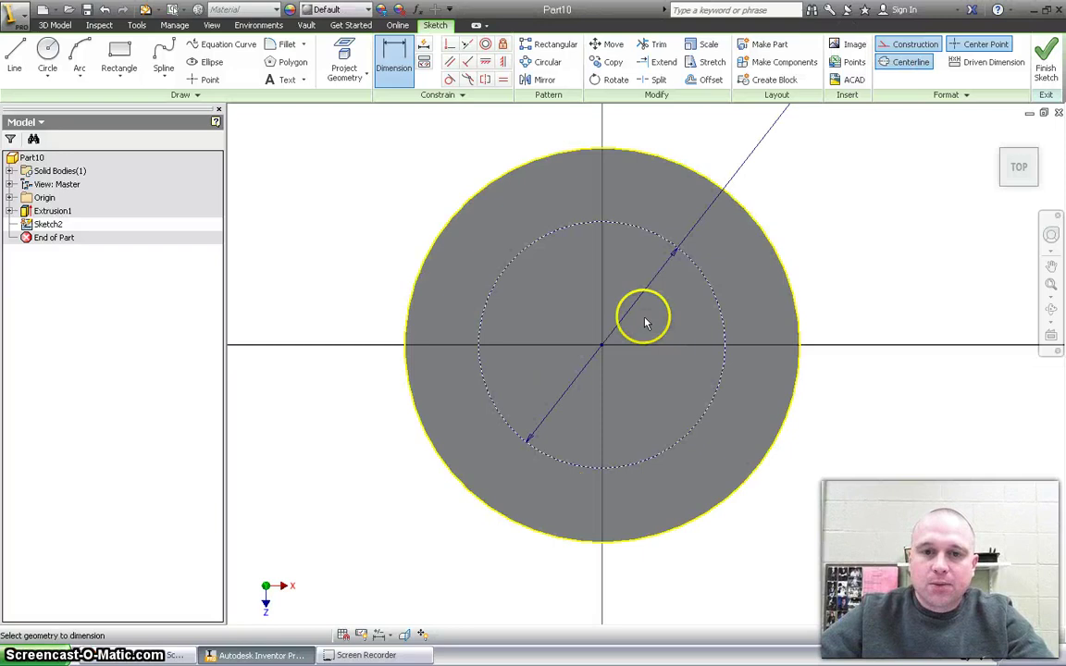
pyautogui.scroll(-3, 628, 218)
pyautogui.scroll(2, 623, 210)
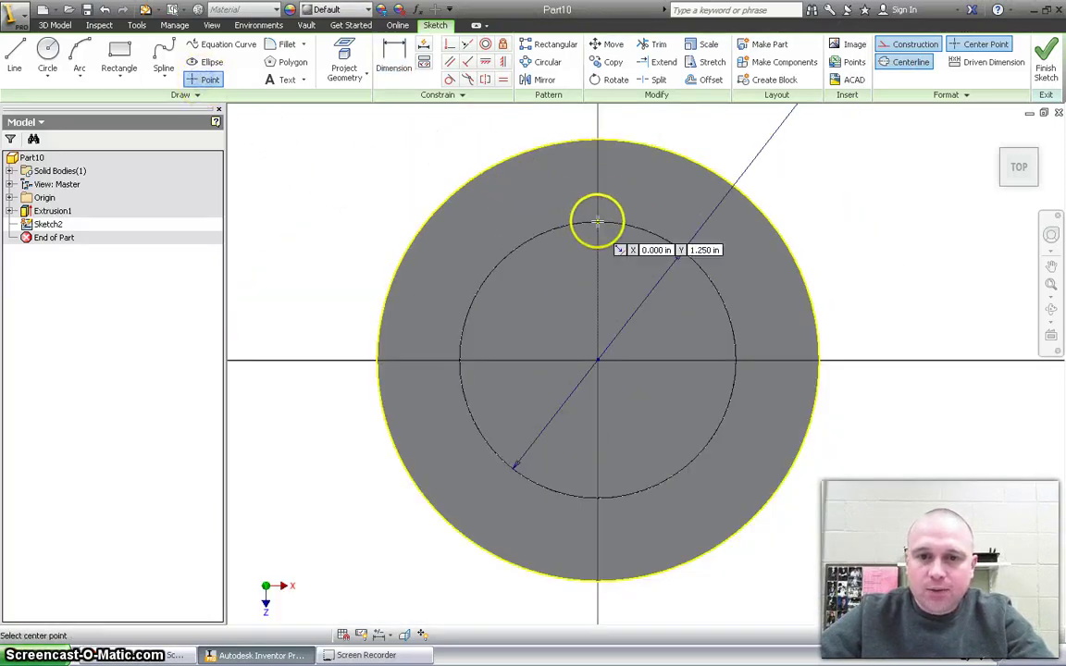
pyautogui.press('Escape')
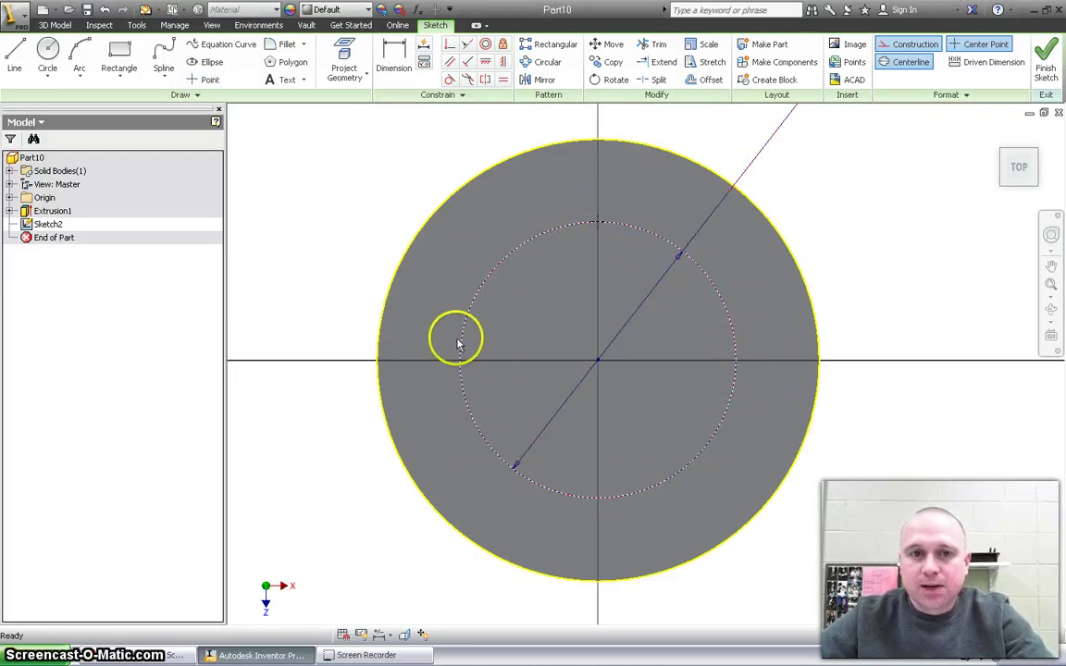
pyautogui.click(544, 62)
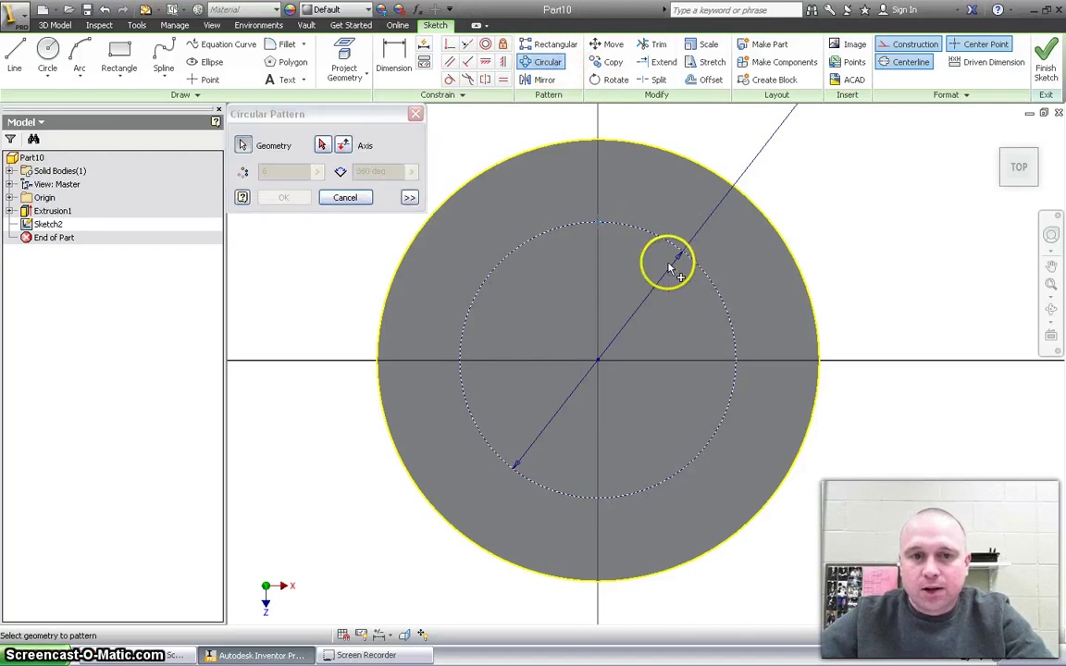
pyautogui.click(322, 148)
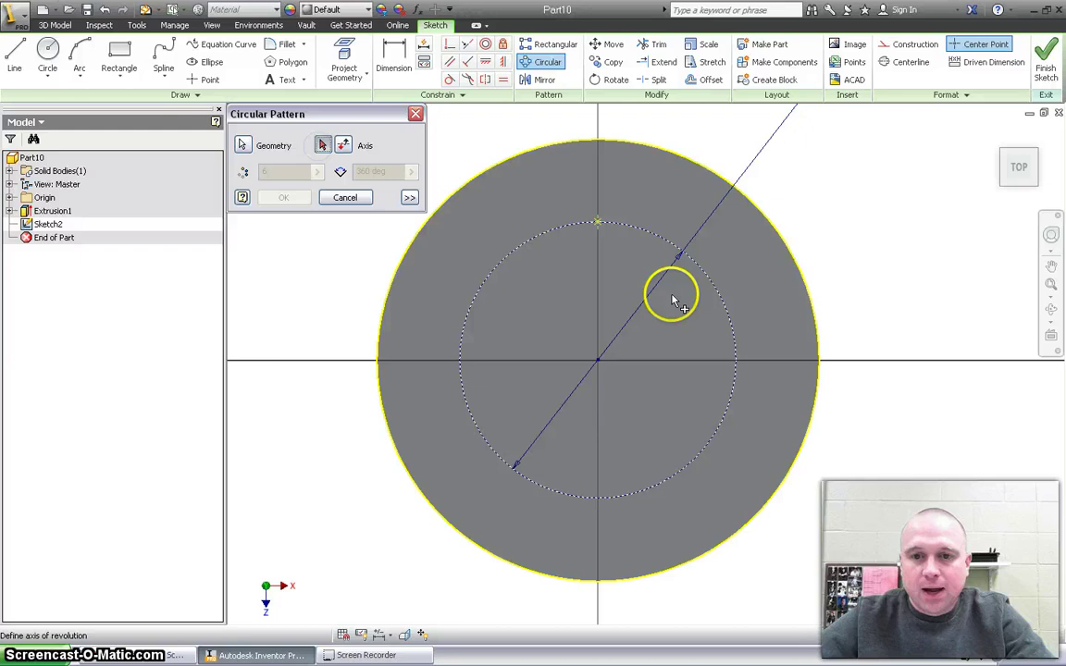
pyautogui.click(725, 301)
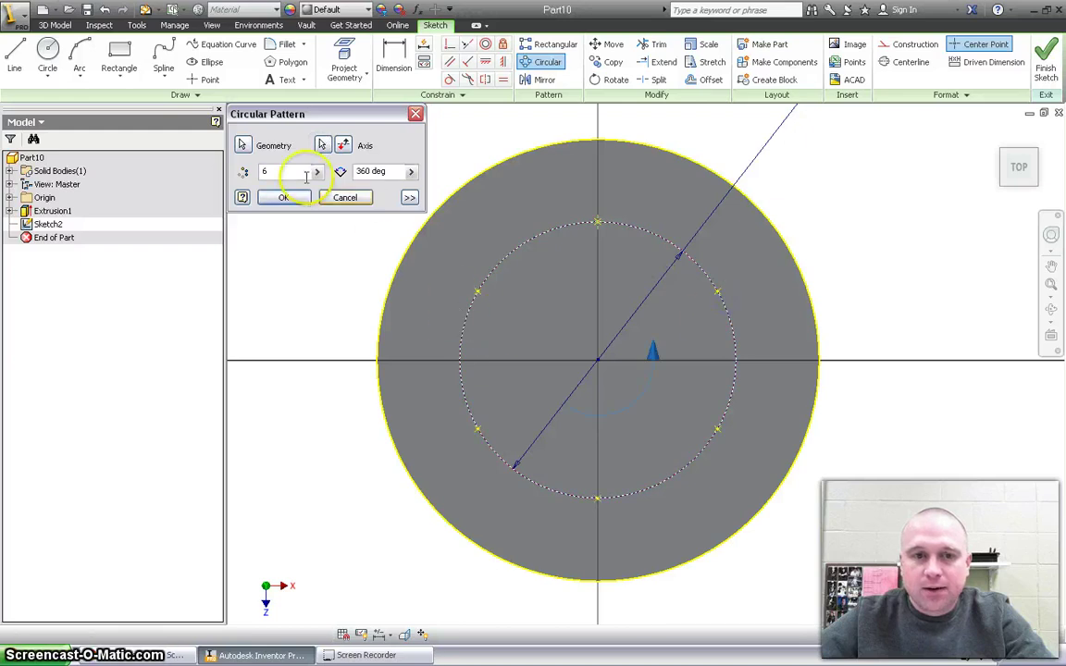
pyautogui.write('5')
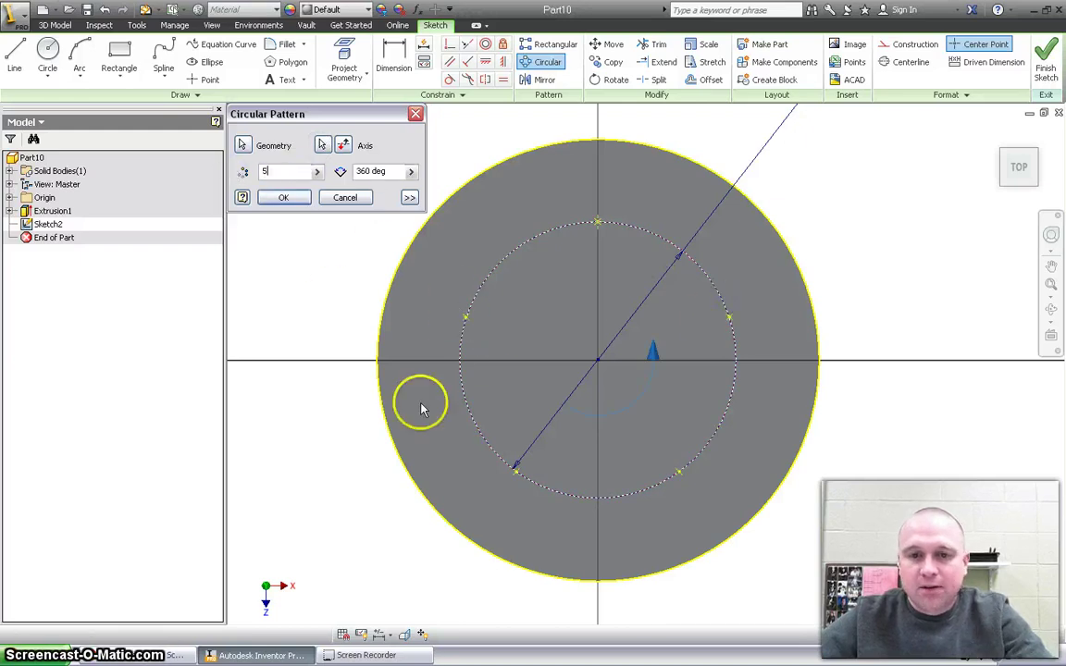
pyautogui.click(284, 199)
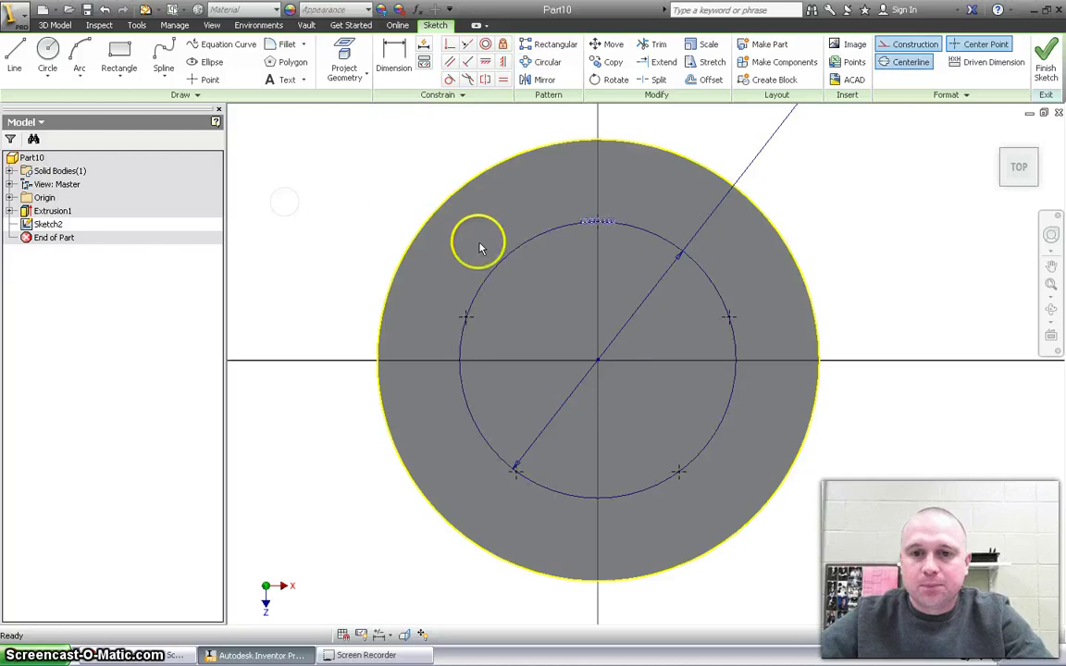
# - Finish the sketch and try a hole at the left point, then cancel it
pyautogui.click(1036, 63)
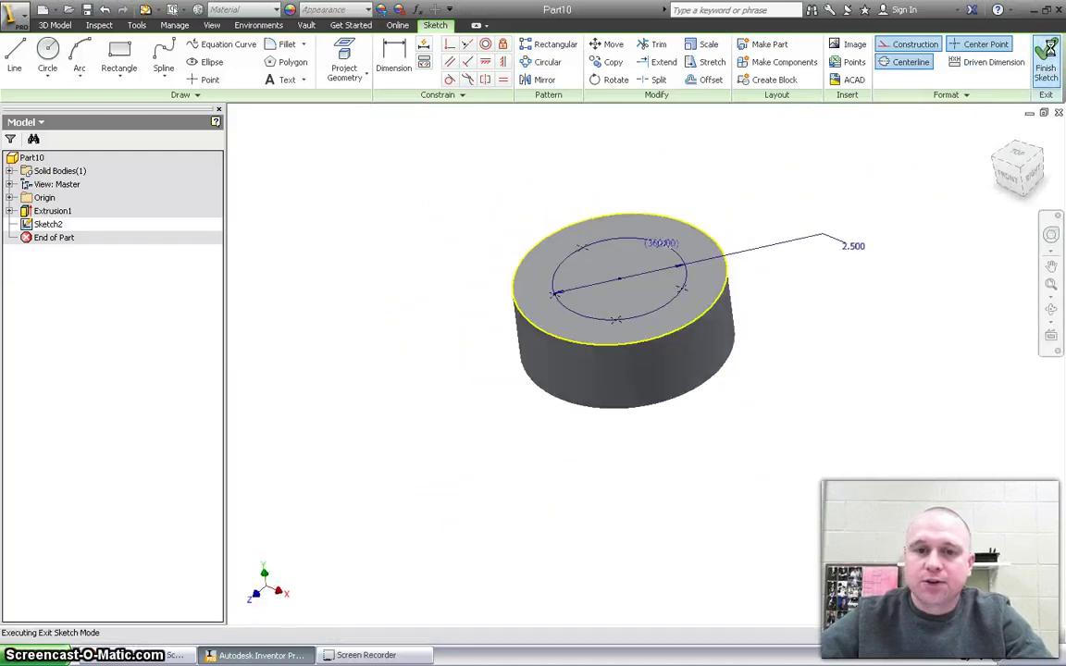
pyautogui.scroll(3, 690, 211)
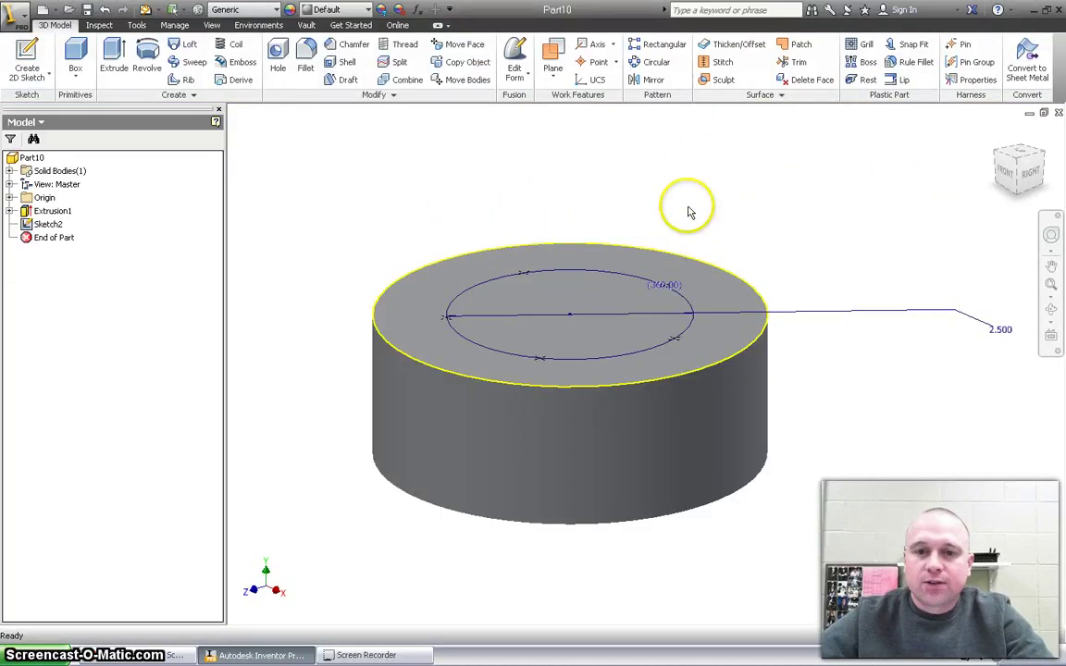
pyautogui.click(278, 63)
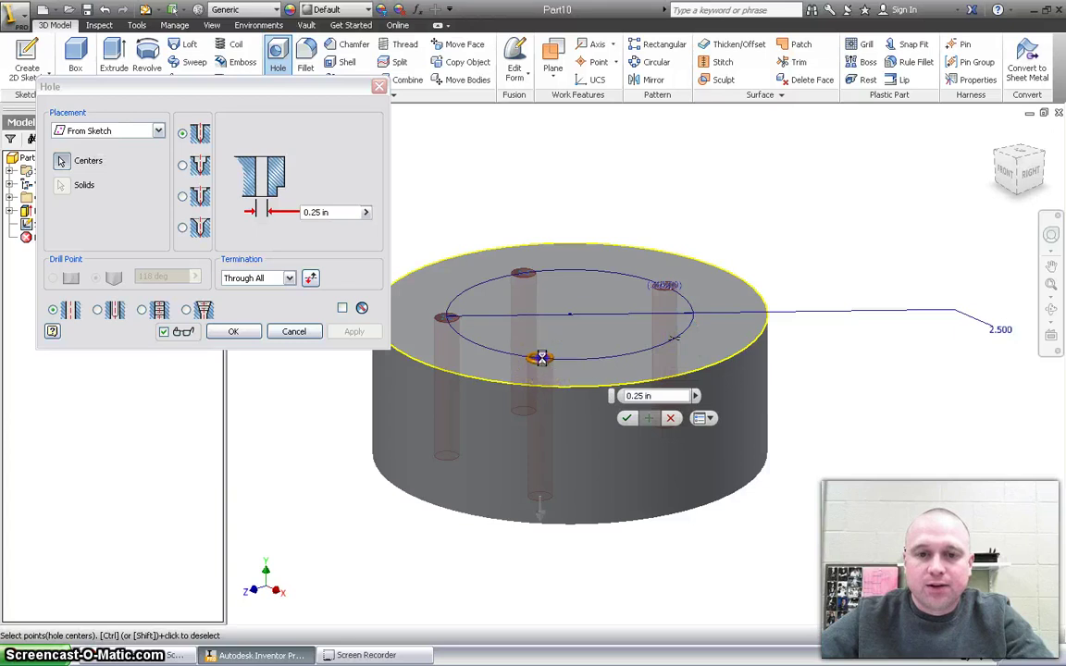
pyautogui.click(448, 322)
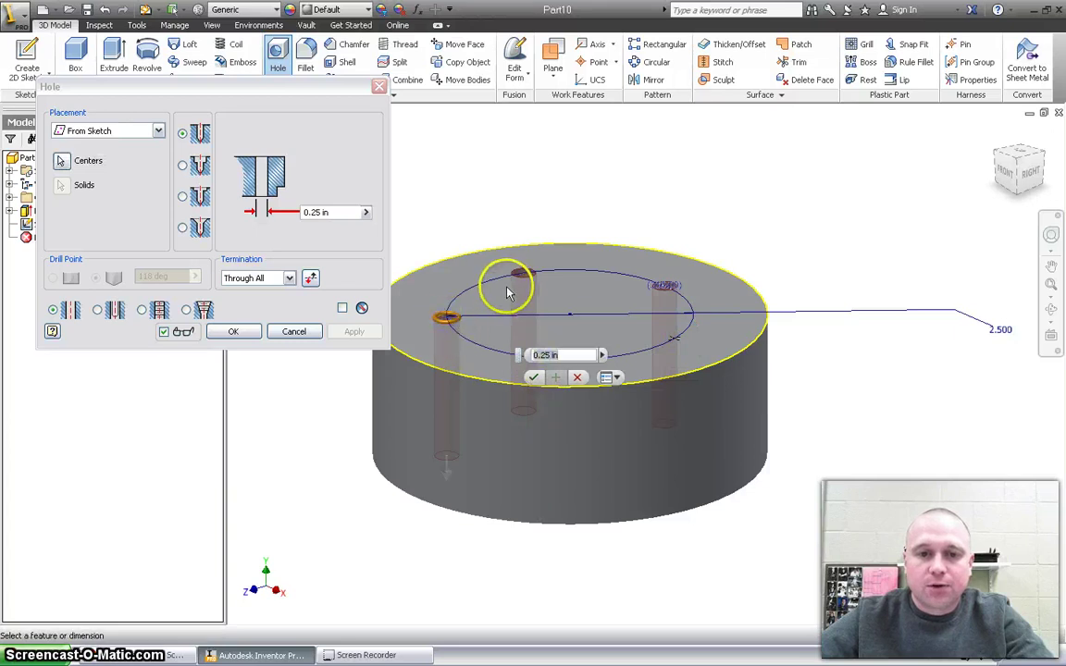
pyautogui.click(444, 321)
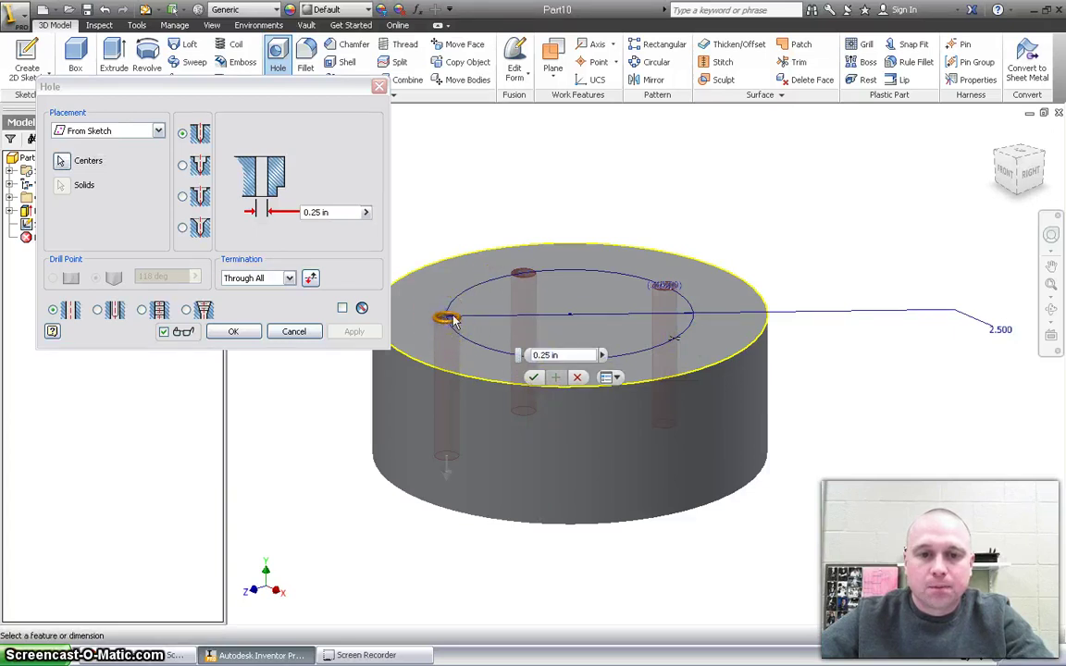
pyautogui.scroll(-2, 444, 320)
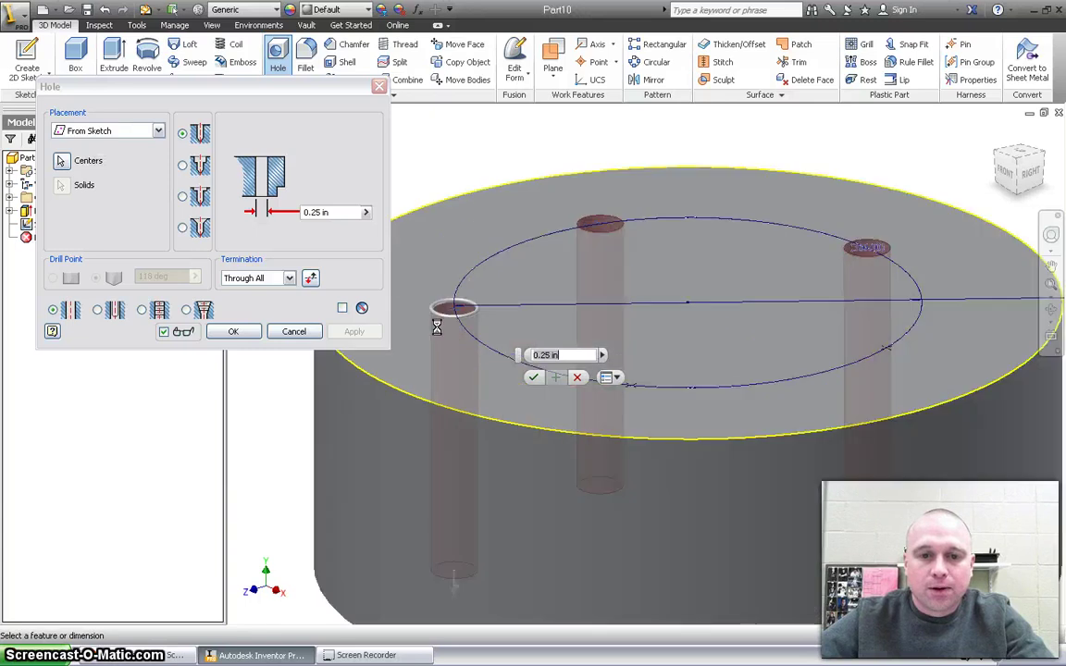
pyautogui.scroll(-3, 445, 315)
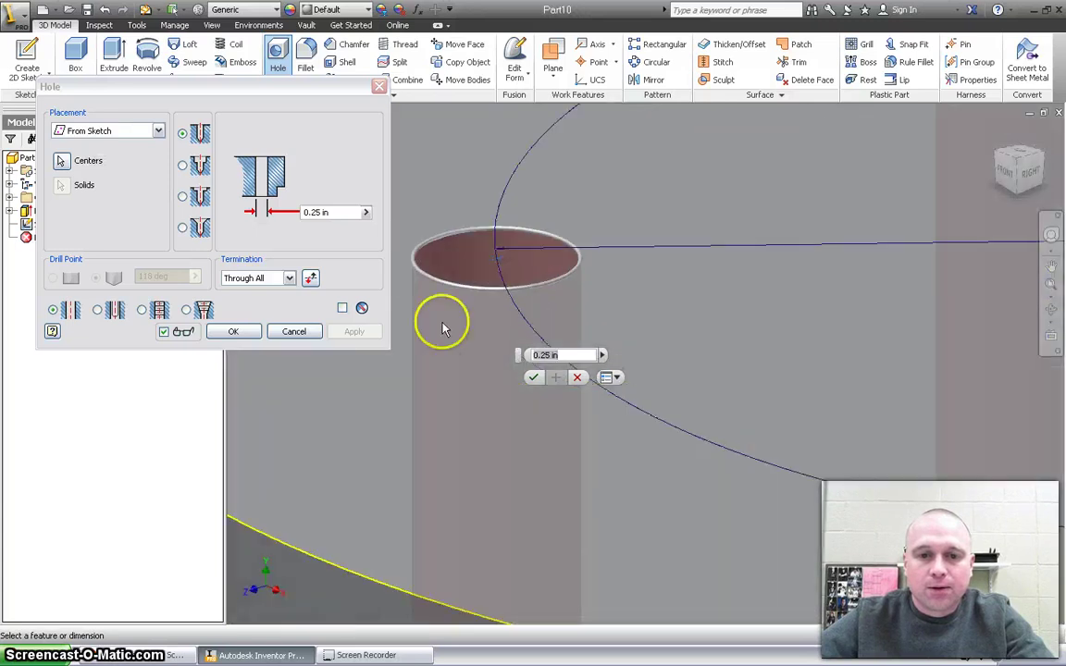
pyautogui.click(497, 264)
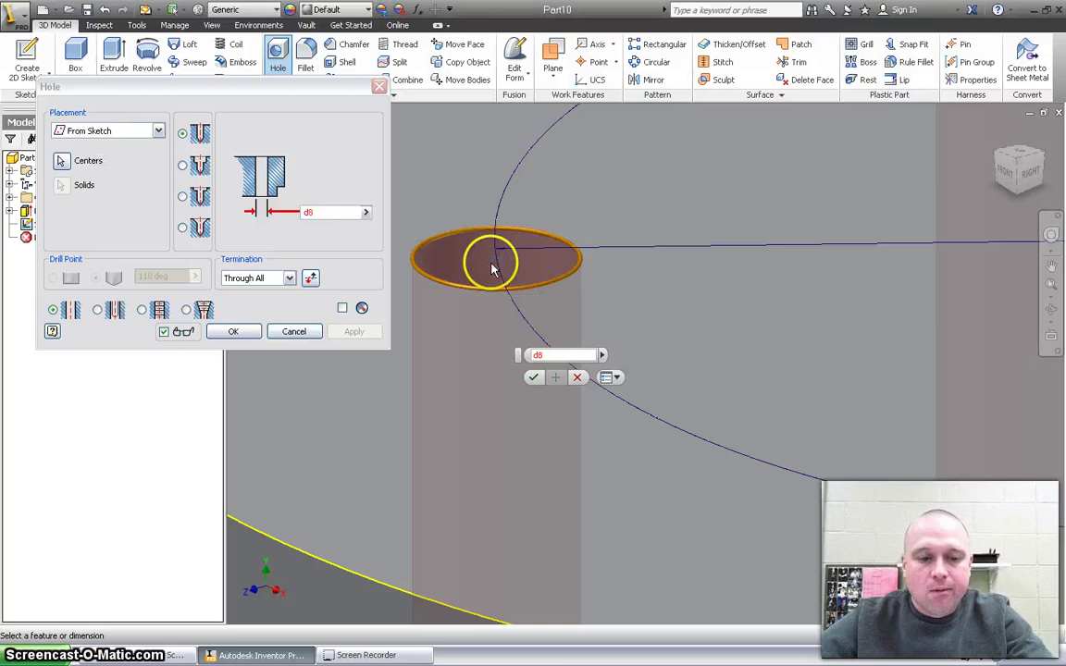
pyautogui.press('Escape')
# - Create a 0.25 in through-all hole at only one bolt-circle point
pyautogui.scroll(5, 457, 410)
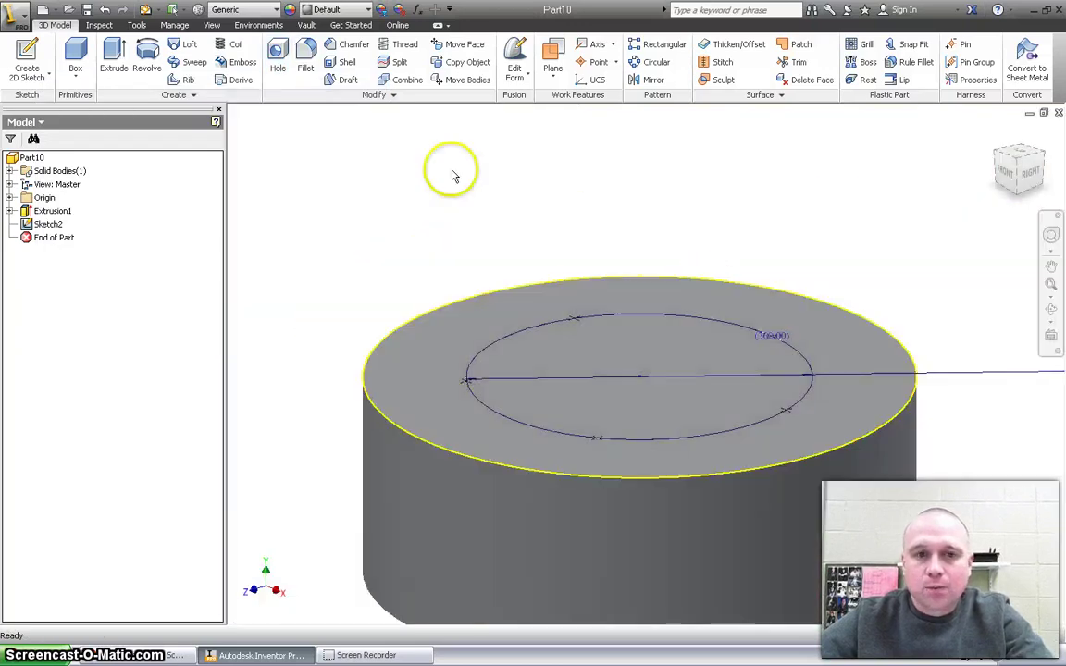
pyautogui.click(277, 57)
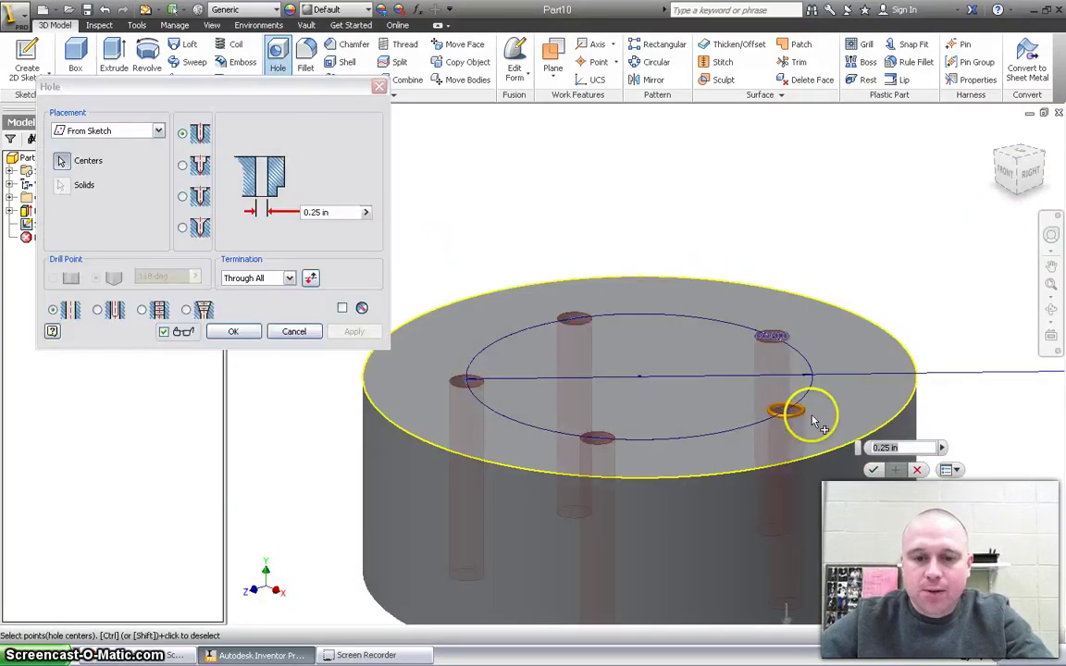
pyautogui.keyDown('ctrl'); pyautogui.click(784, 409); pyautogui.keyUp('ctrl')
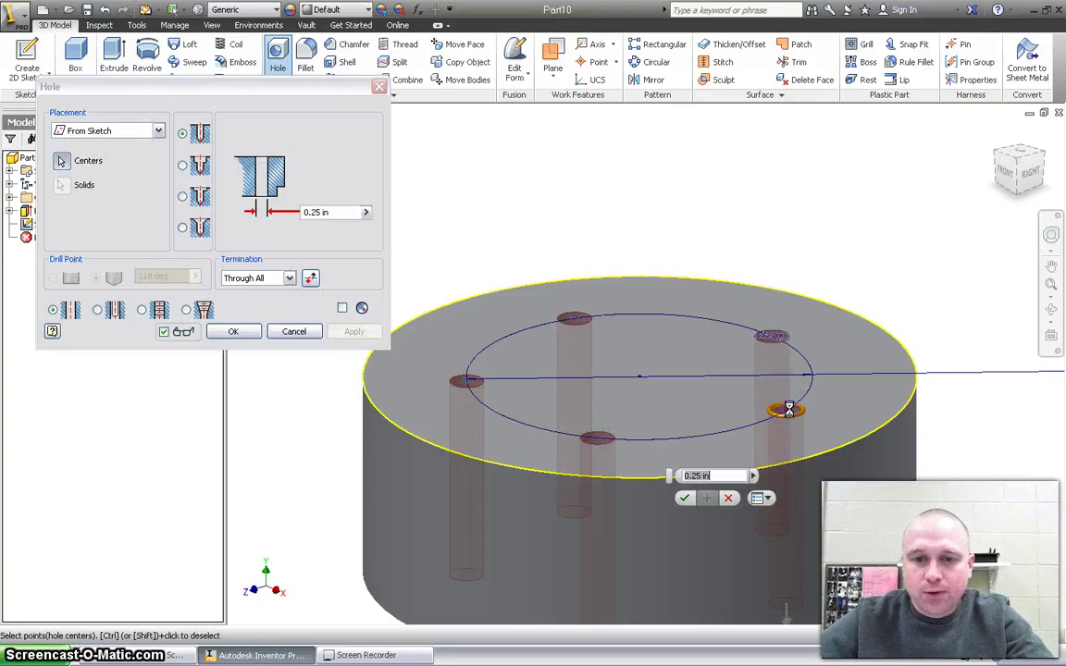
pyautogui.keyDown('ctrl'); pyautogui.click(602, 441); pyautogui.keyUp('ctrl')
pyautogui.keyDown('ctrl'); pyautogui.click(463, 387); pyautogui.keyUp('ctrl')
pyautogui.scroll(5, 462, 387)
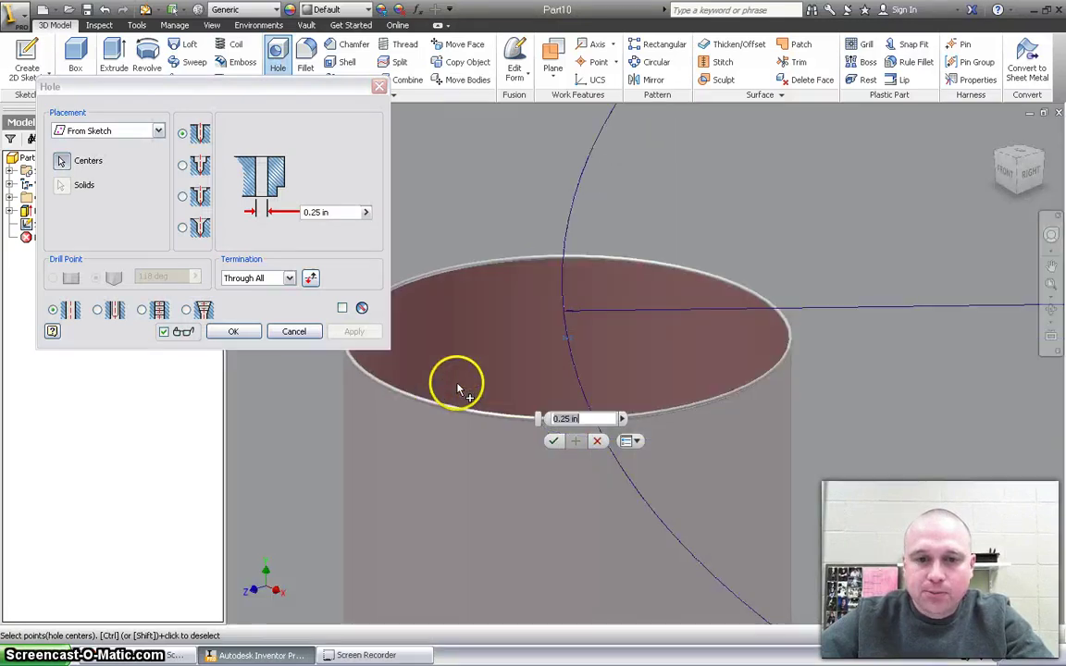
pyautogui.scroll(3, 562, 334)
pyautogui.scroll(-2, 495, 387)
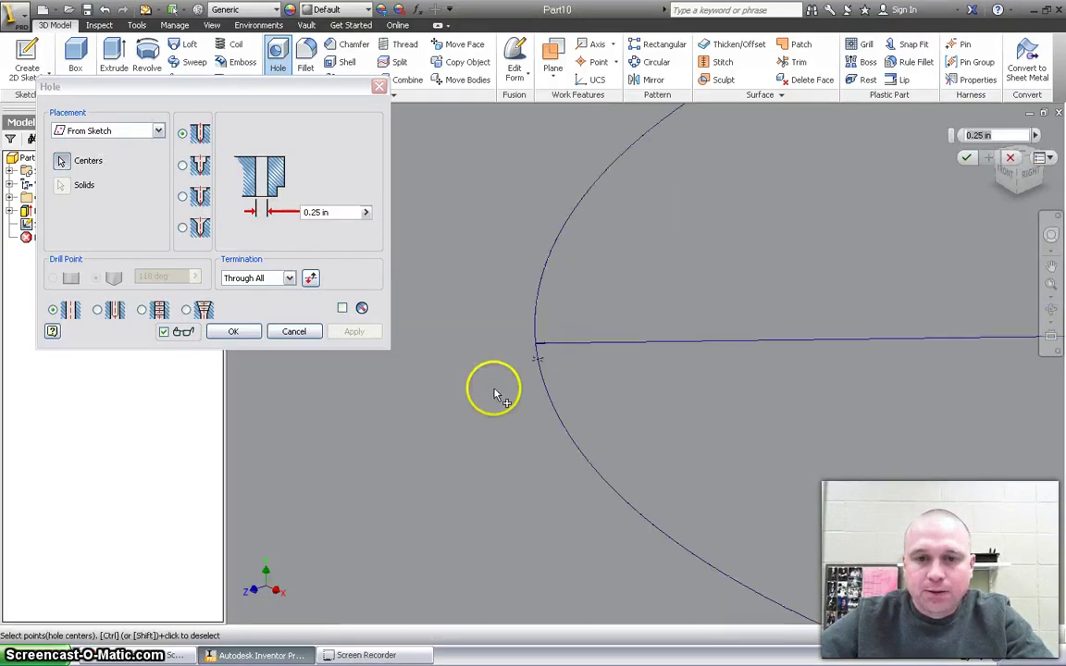
pyautogui.scroll(-3, 518, 369)
pyautogui.scroll(-2, 633, 288)
pyautogui.scroll(5, 633, 287)
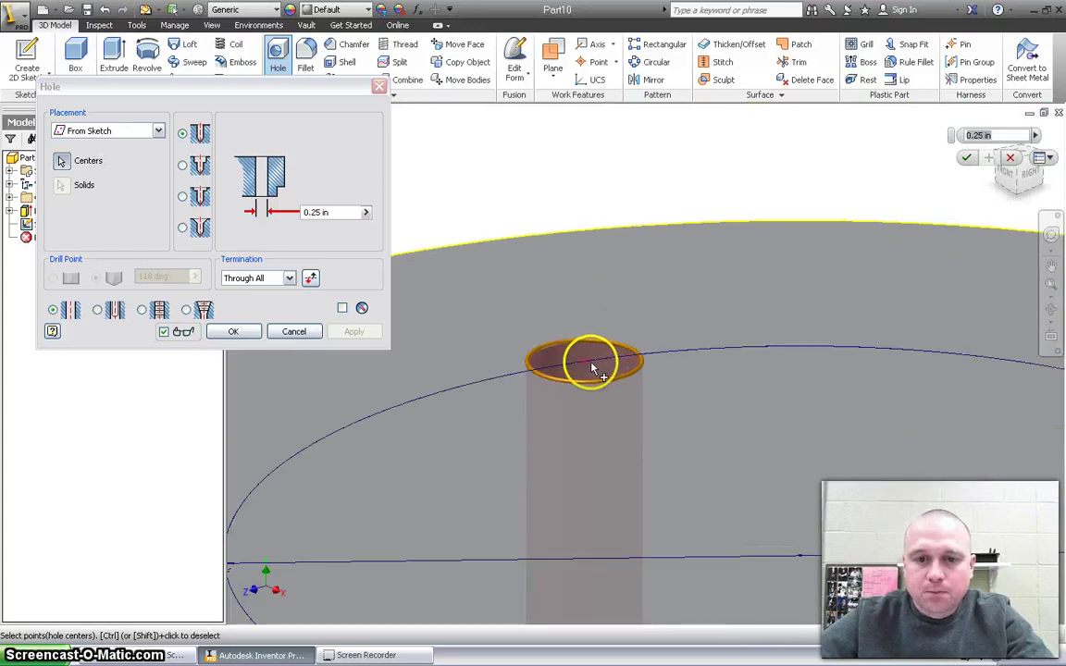
pyautogui.scroll(-5, 558, 424)
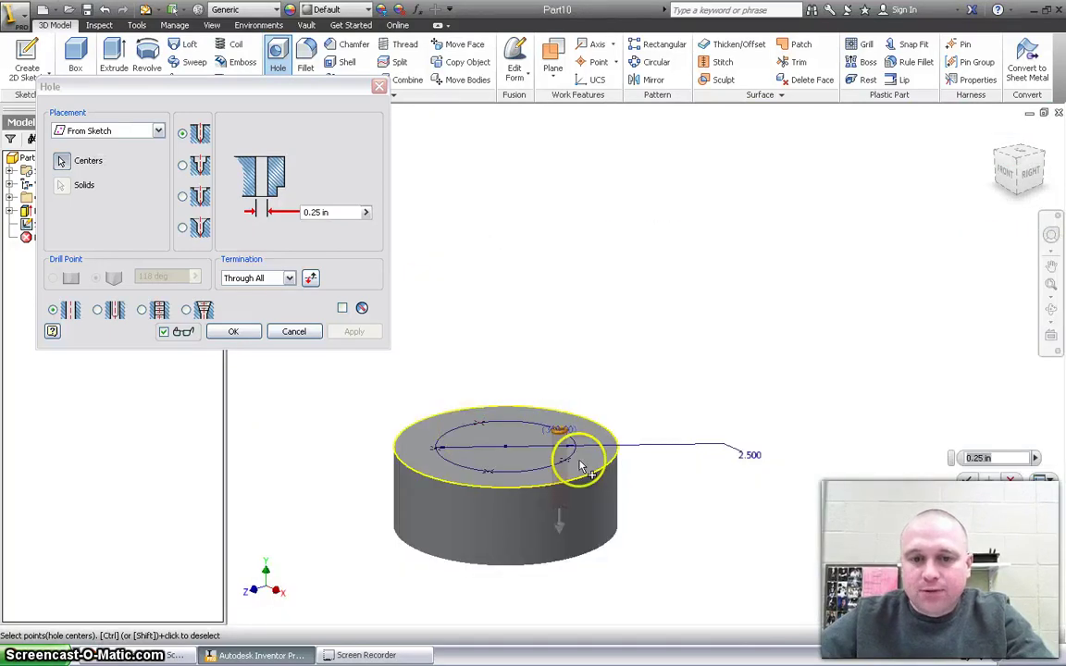
pyautogui.scroll(2, 571, 445)
pyautogui.scroll(2, 576, 457)
pyautogui.scroll(1, 555, 404)
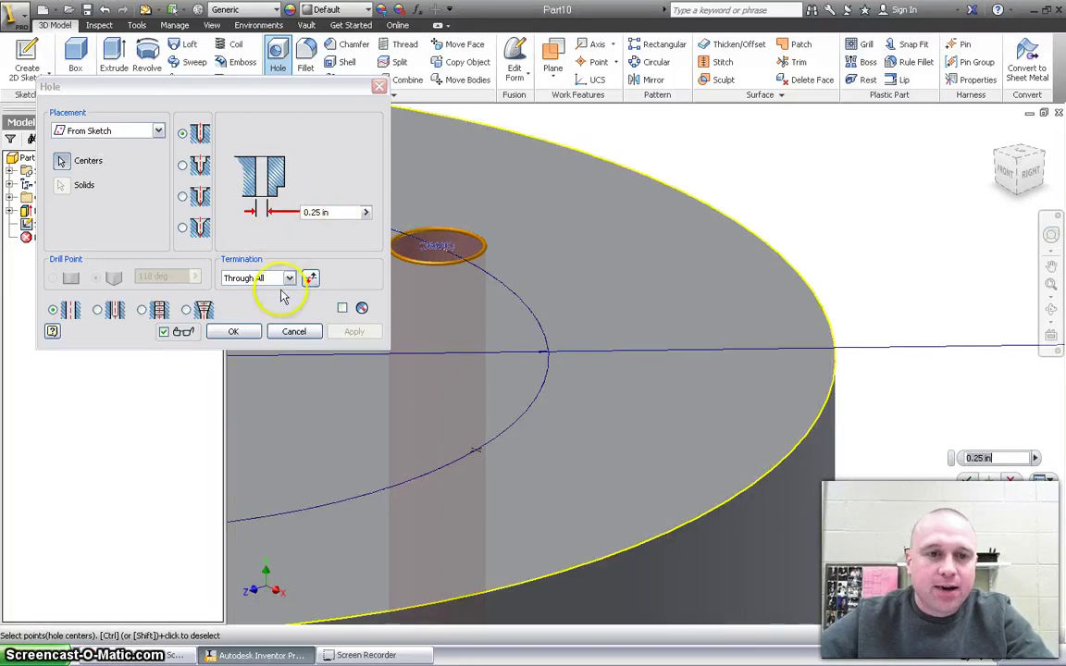
pyautogui.click(252, 335)
# - Share Sketch2 so its points stay usable, and select the cylinder's top face
pyautogui.scroll(3, 801, 409)
pyautogui.scroll(2, 802, 409)
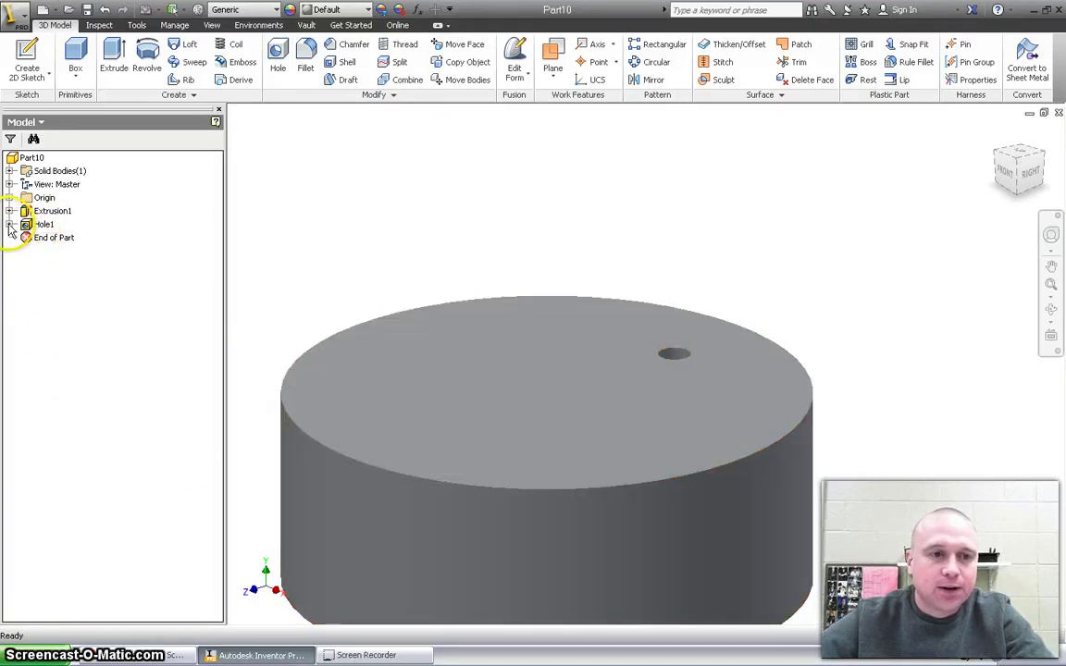
pyautogui.rightClick(59, 238)
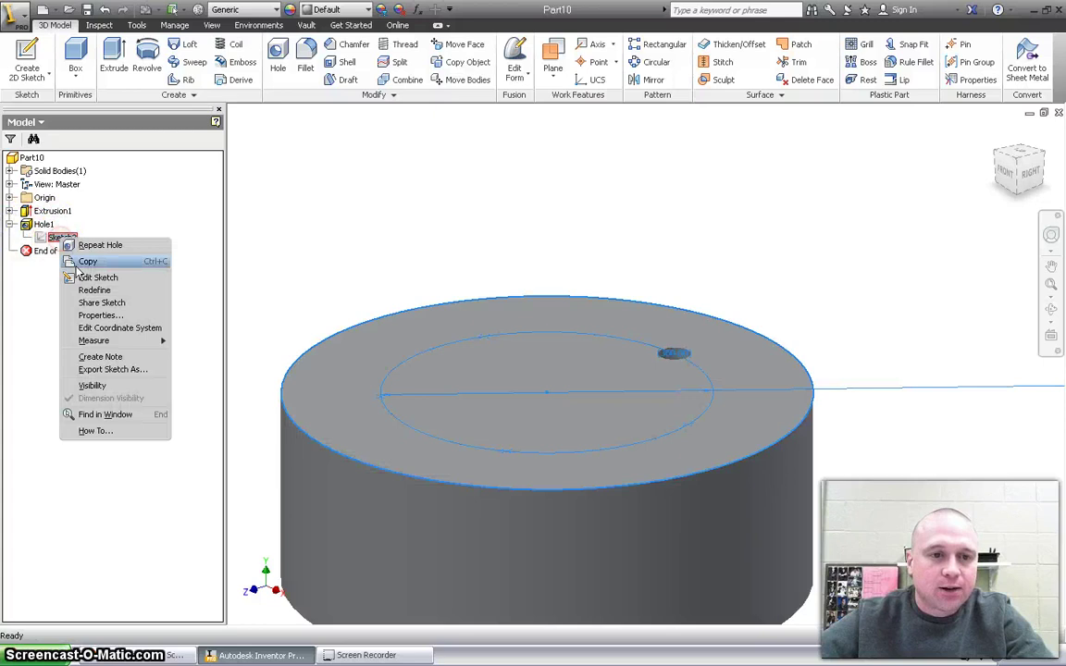
pyautogui.click(108, 303)
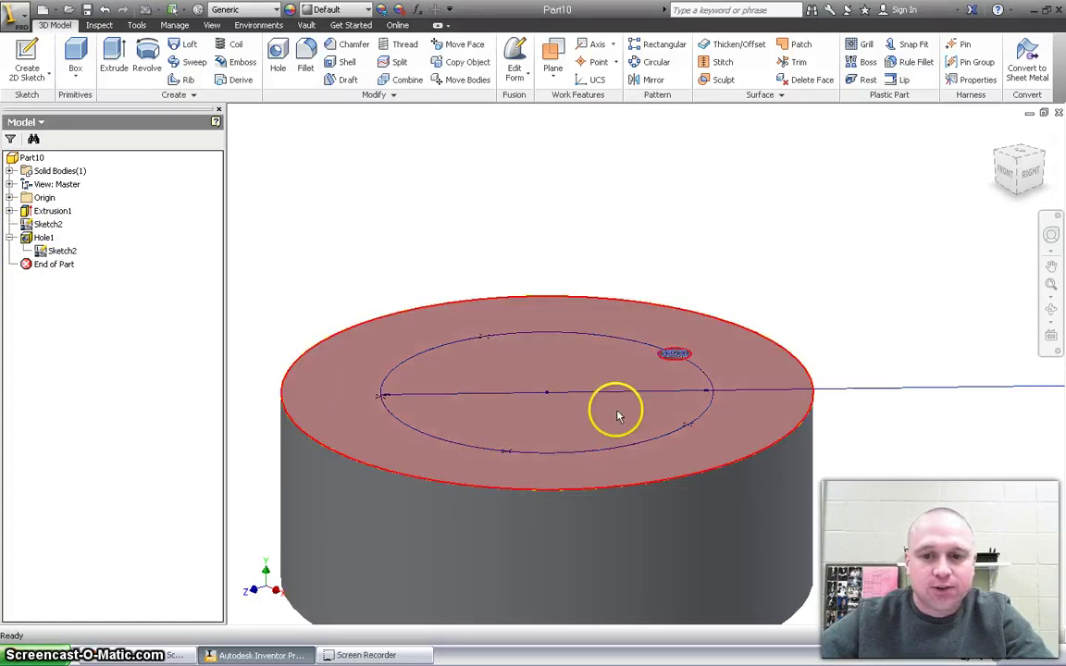
pyautogui.click(448, 351)
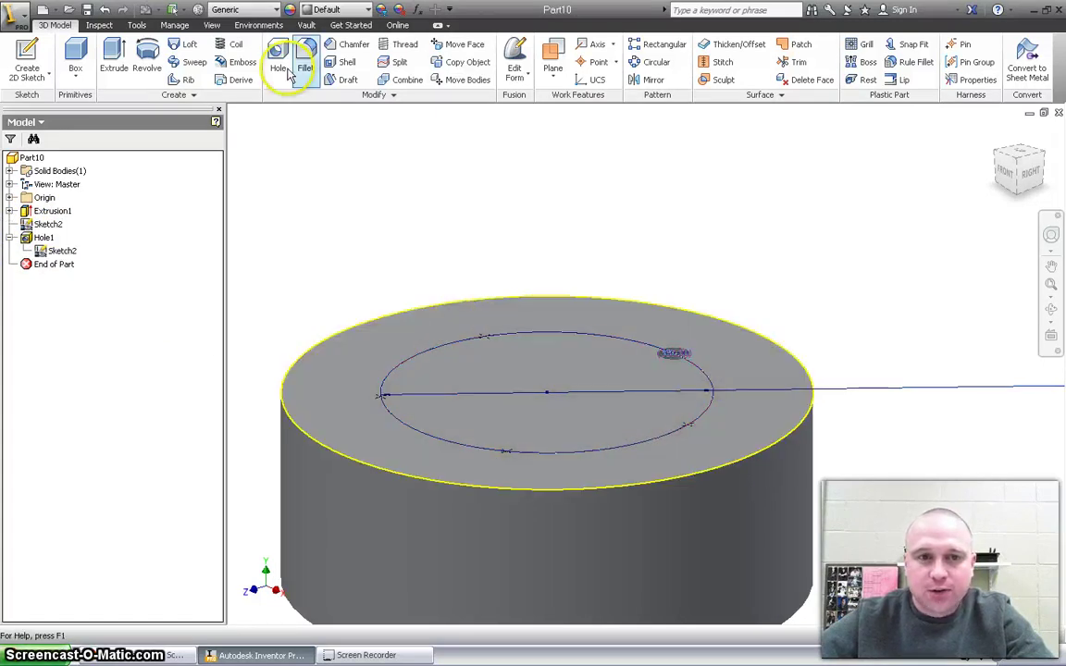
# - Set up a counterbore hole at the right point: .375 hole, .75 counterbore, 0.25 in deep
pyautogui.click(278, 57)
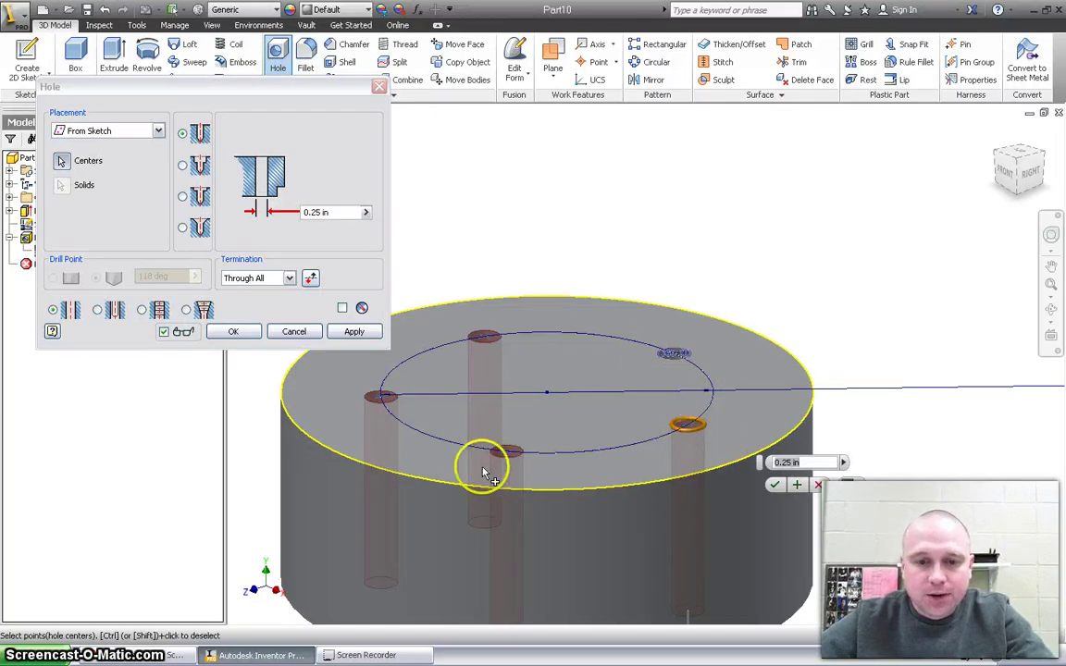
pyautogui.keyDown('ctrl'); pyautogui.click(383, 403); pyautogui.keyUp('ctrl')
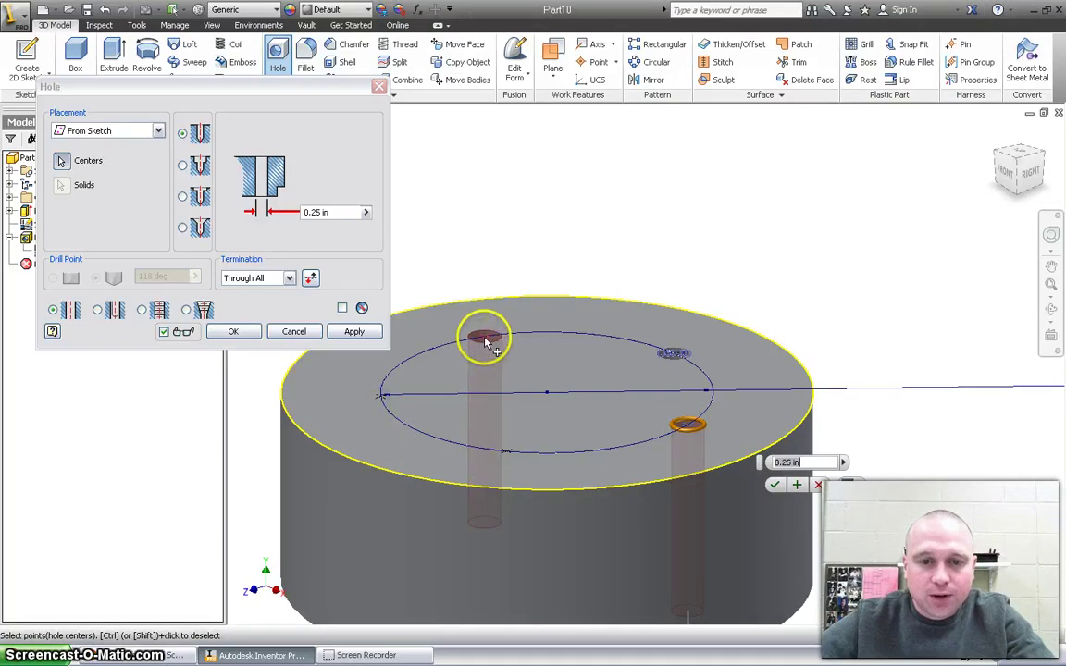
pyautogui.keyDown('ctrl'); pyautogui.click(486, 339); pyautogui.keyUp('ctrl')
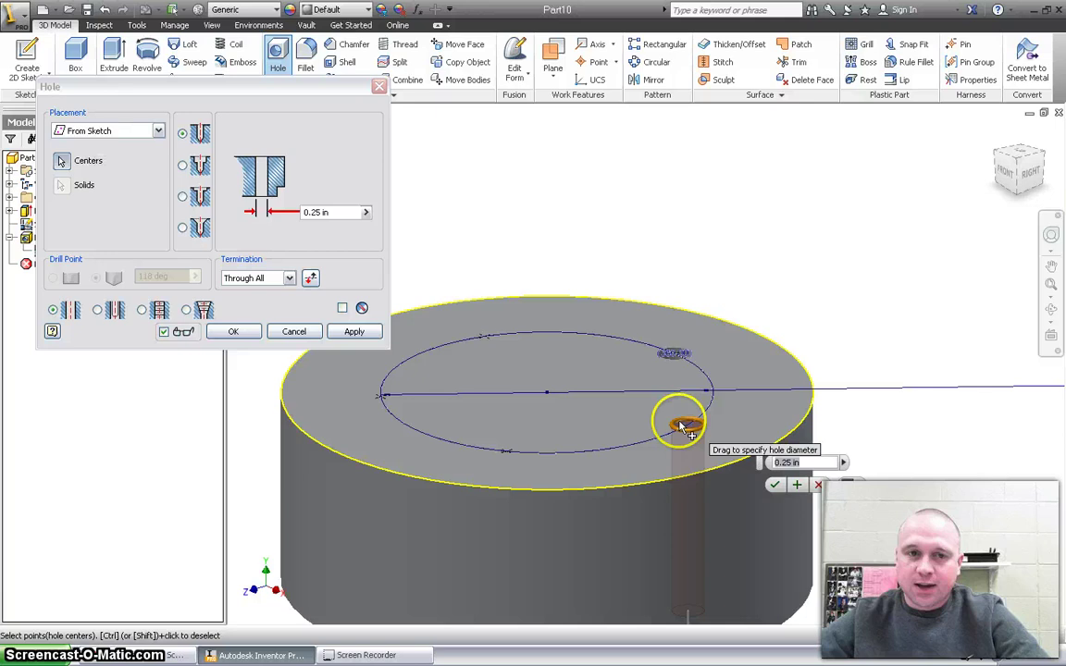
pyautogui.click(184, 166)
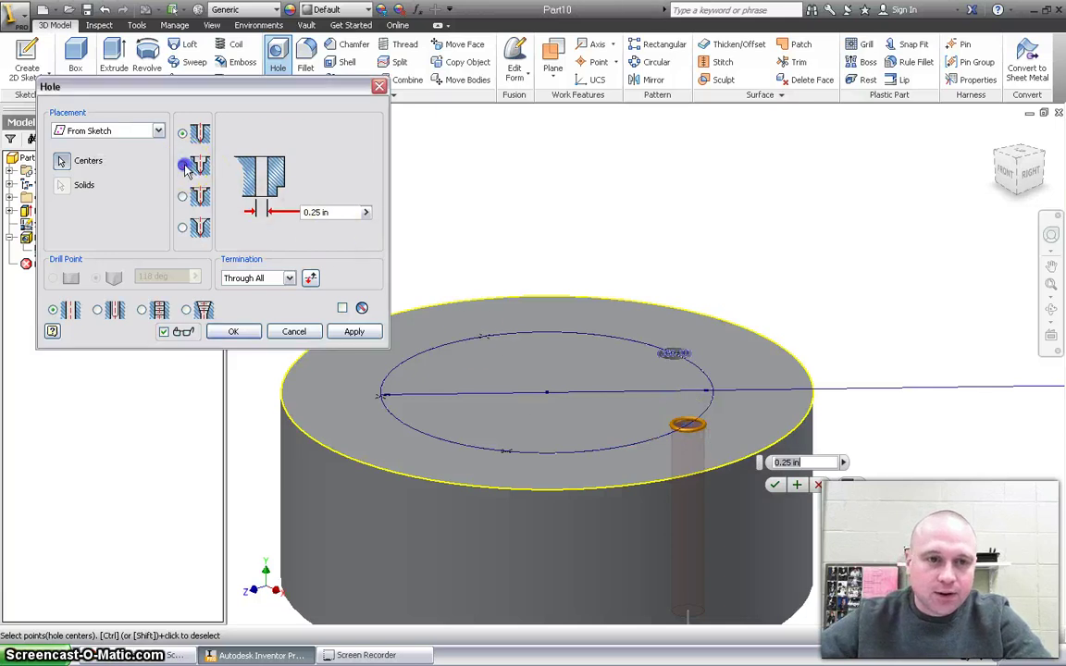
pyautogui.click(319, 214)
pyautogui.write('.37')
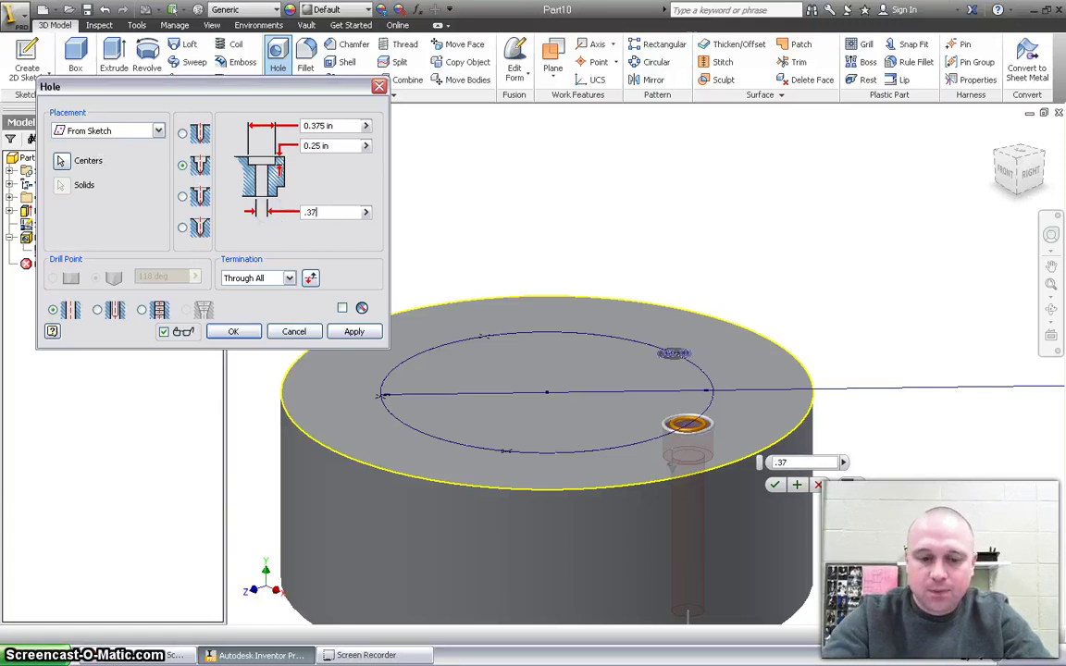
pyautogui.write('5')
pyautogui.press('Tab')
pyautogui.write('.75')
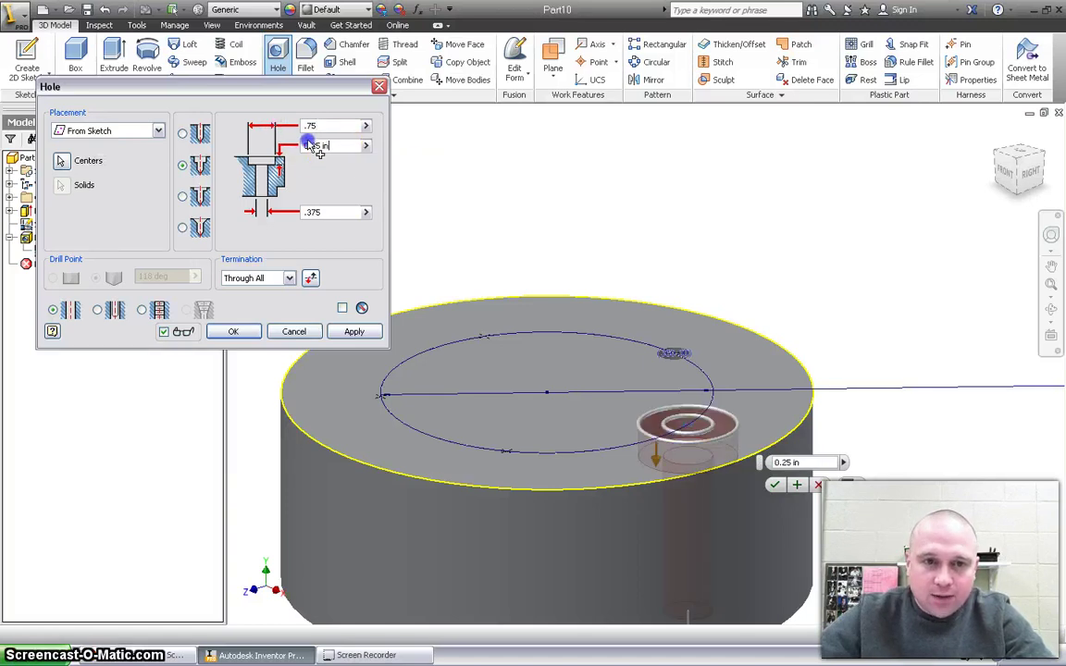
pyautogui.click(305, 145)
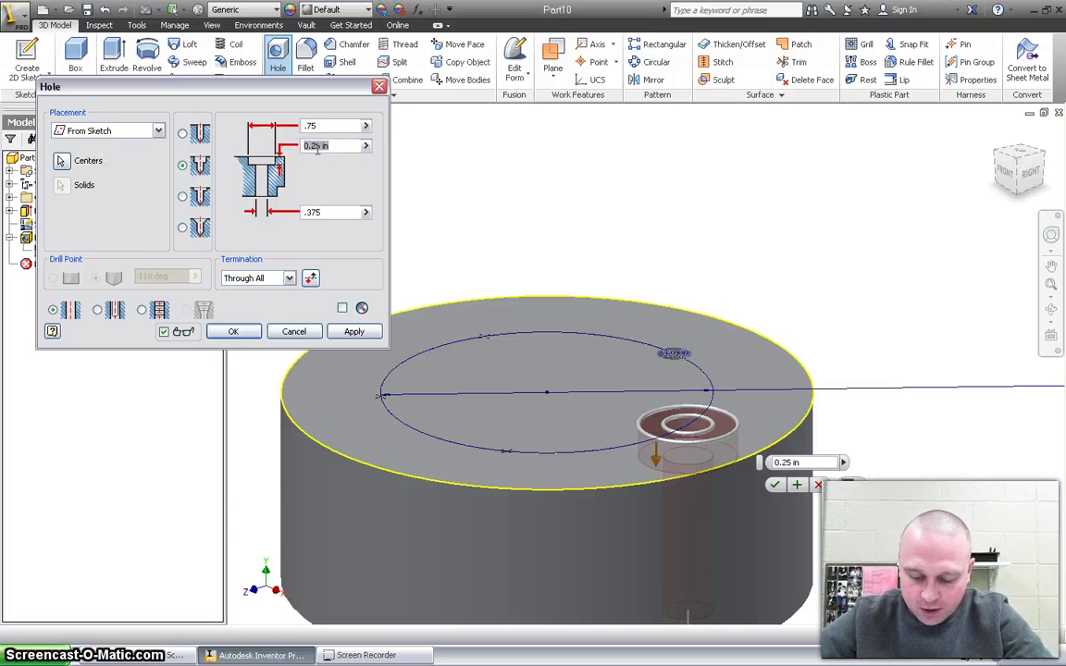
# - Apply the counterbore hole and keep only the front point for the next hole
pyautogui.click(340, 339)
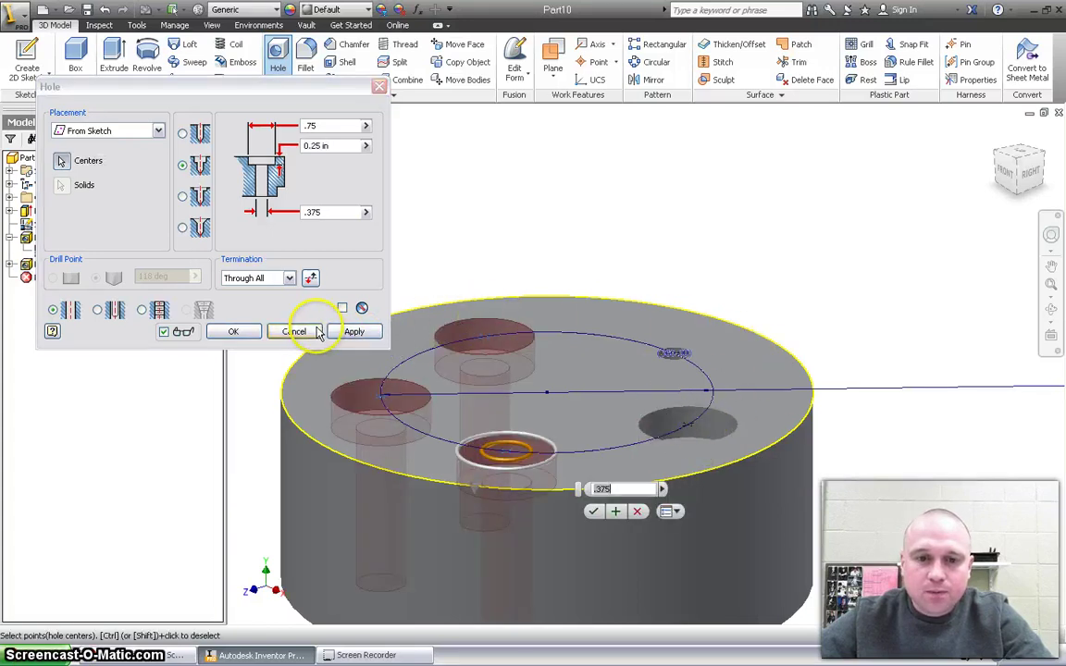
pyautogui.keyDown('ctrl'); pyautogui.click(506, 455); pyautogui.keyUp('ctrl')
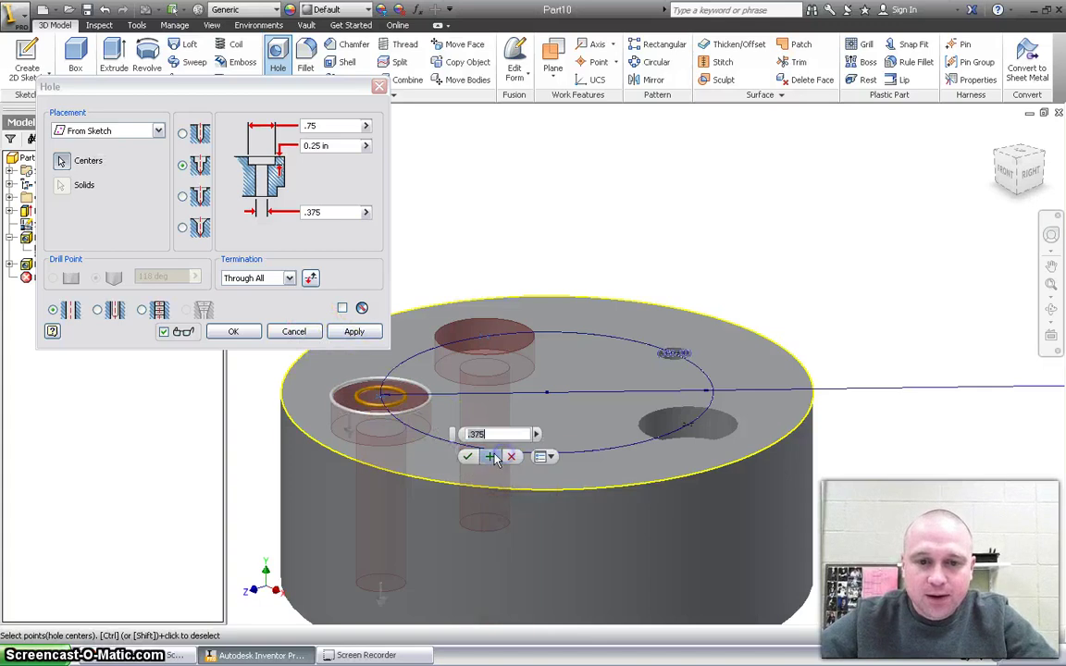
pyautogui.keyDown('ctrl'); pyautogui.click(379, 400); pyautogui.keyUp('ctrl')
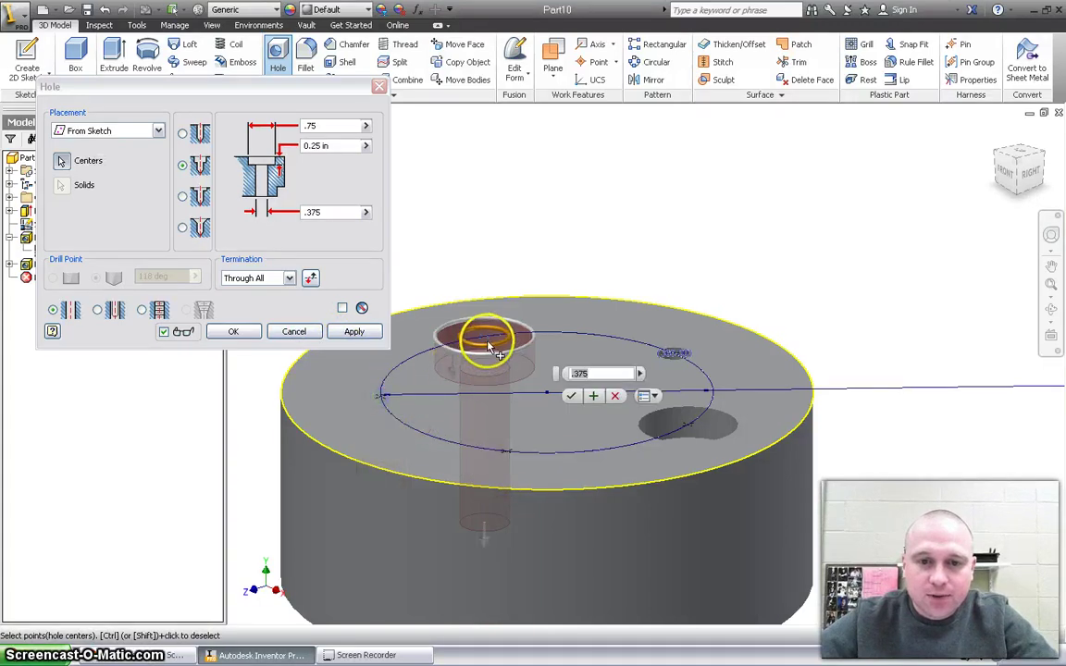
pyautogui.keyDown('ctrl'); pyautogui.click(482, 336); pyautogui.keyUp('ctrl')
pyautogui.click(507, 455)
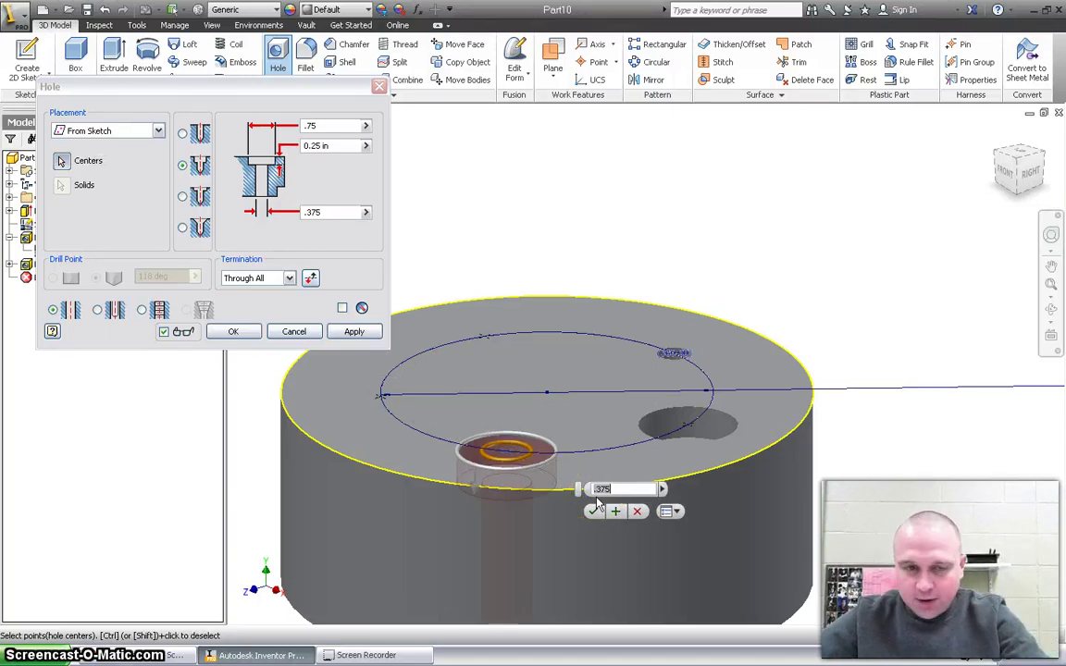
# - Make the front hole an 82° countersink and apply it
pyautogui.click(182, 229)
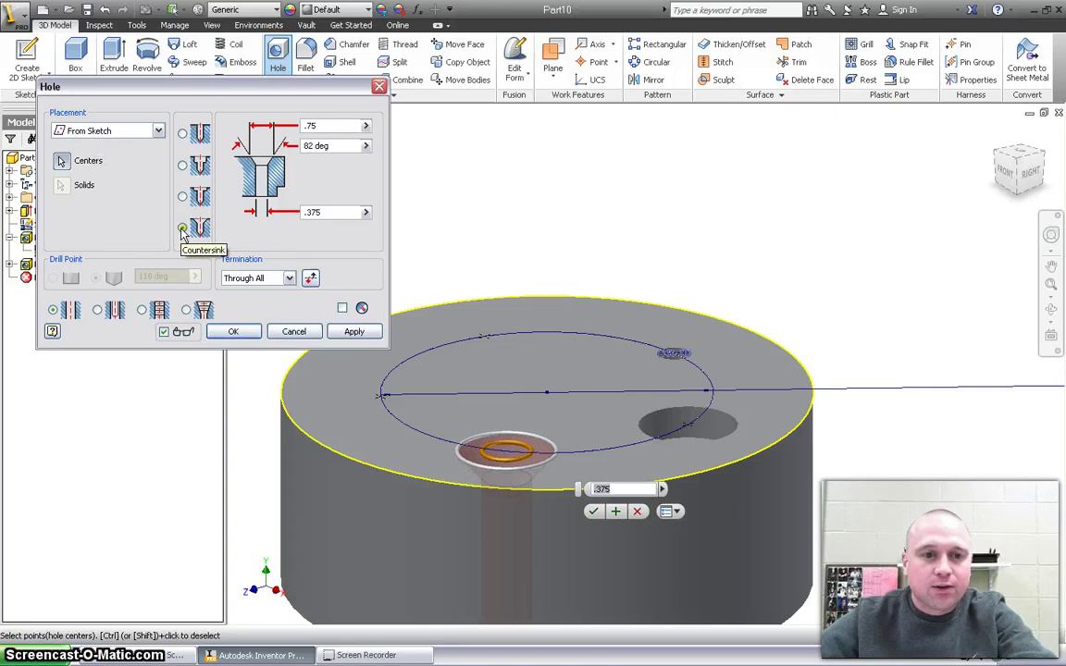
pyautogui.click(197, 253)
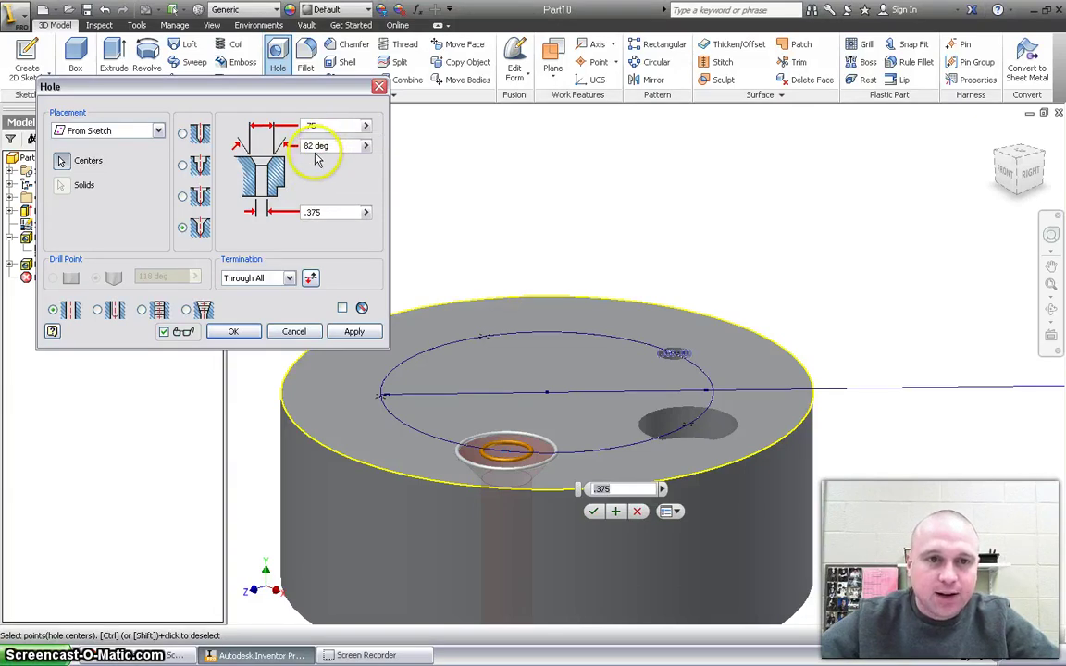
pyautogui.click(352, 333)
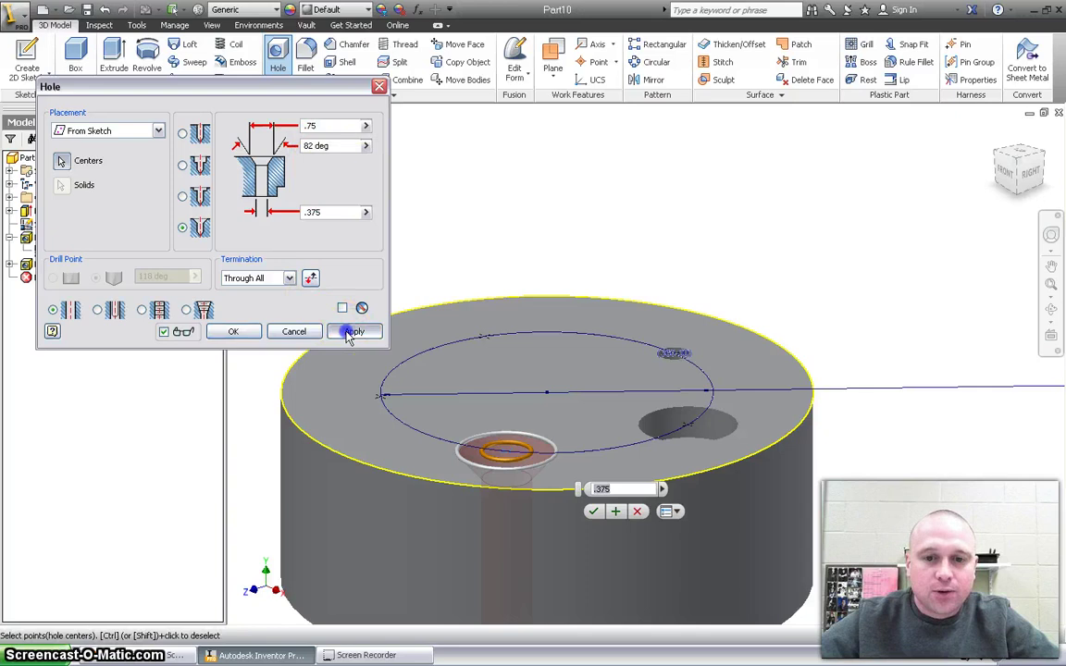
# - Deselect the left point so the countersink previews only at the top point
pyautogui.scroll(3, 690, 396)
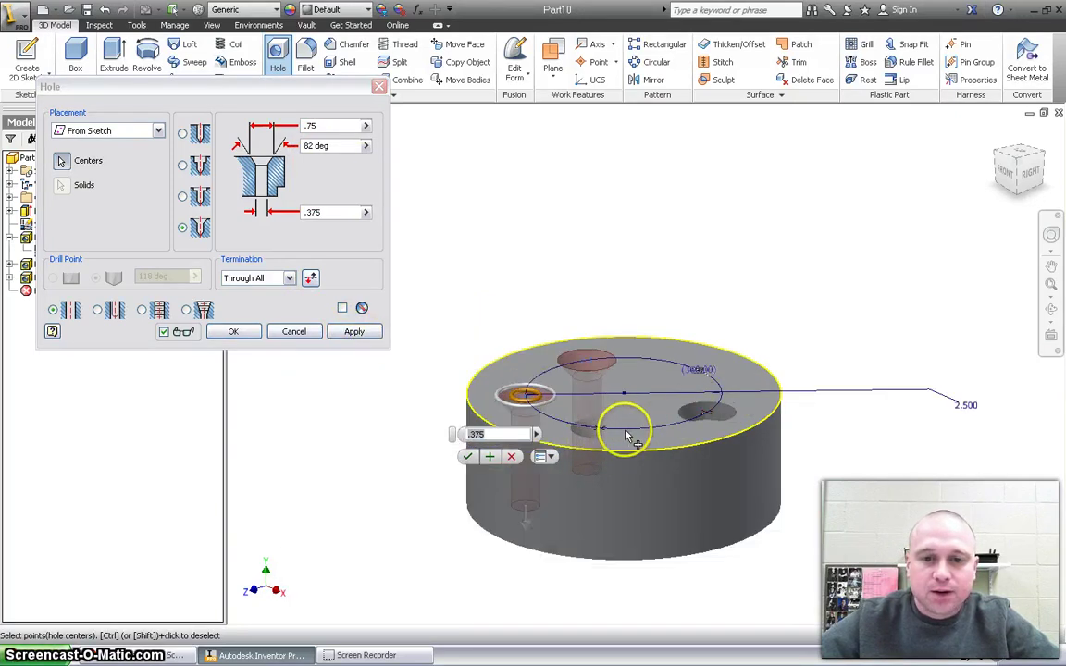
pyautogui.keyDown('ctrl'); pyautogui.click(529, 398); pyautogui.keyUp('ctrl')
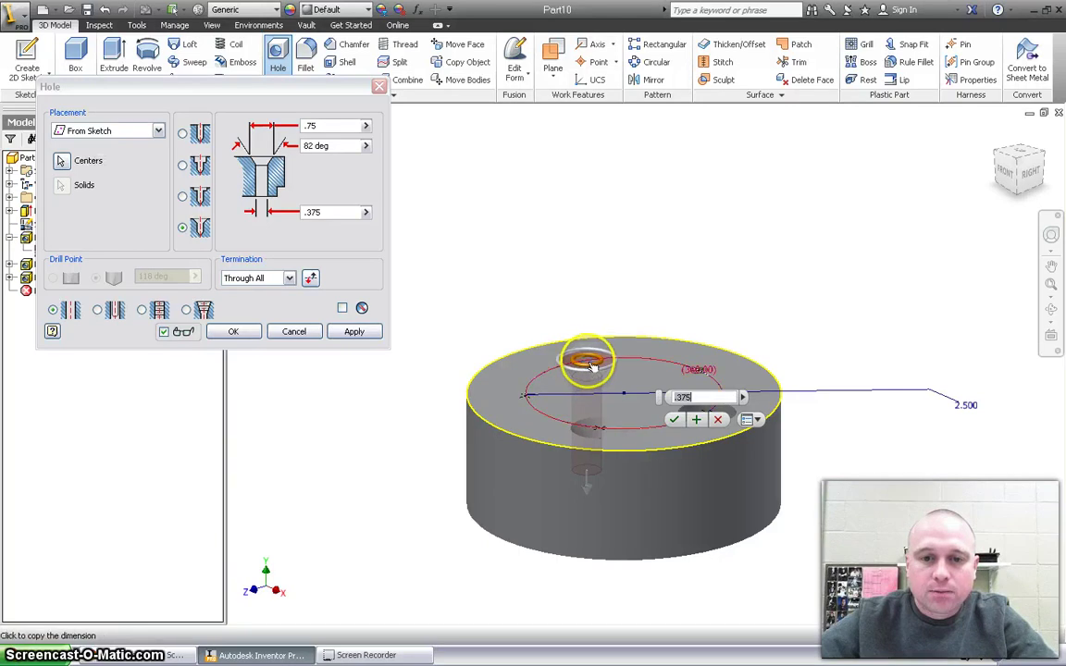
pyautogui.scroll(3, 589, 364)
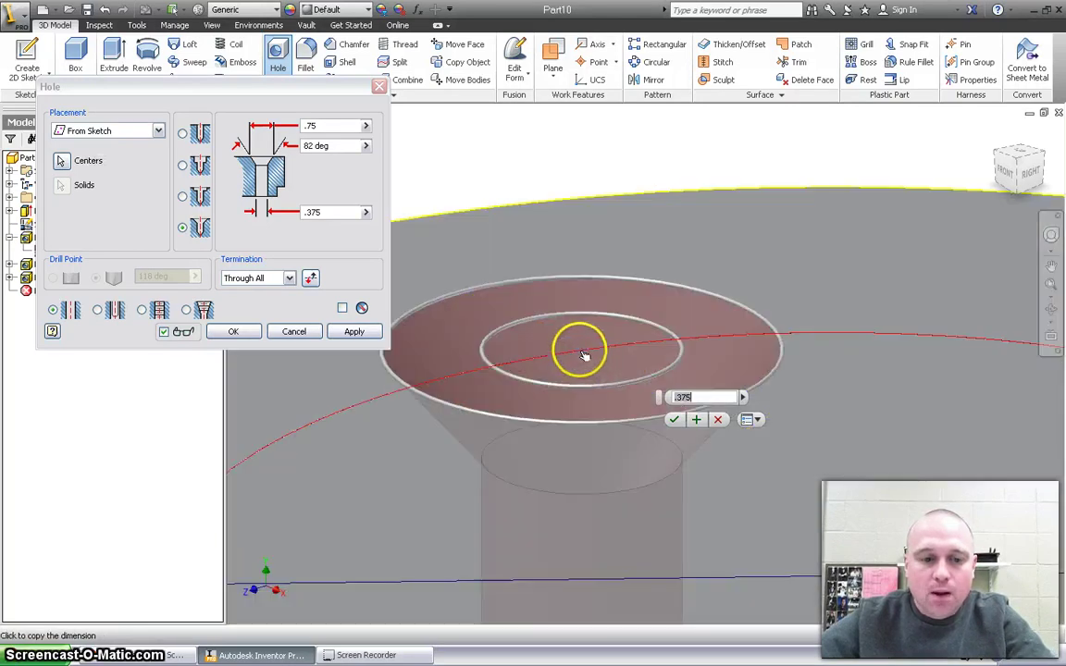
# - Finish the countersink hole and select the cylinder's top face
pyautogui.press('Return')
pyautogui.scroll(3, 588, 361)
pyautogui.scroll(-5, 611, 384)
pyautogui.scroll(-1, 636, 425)
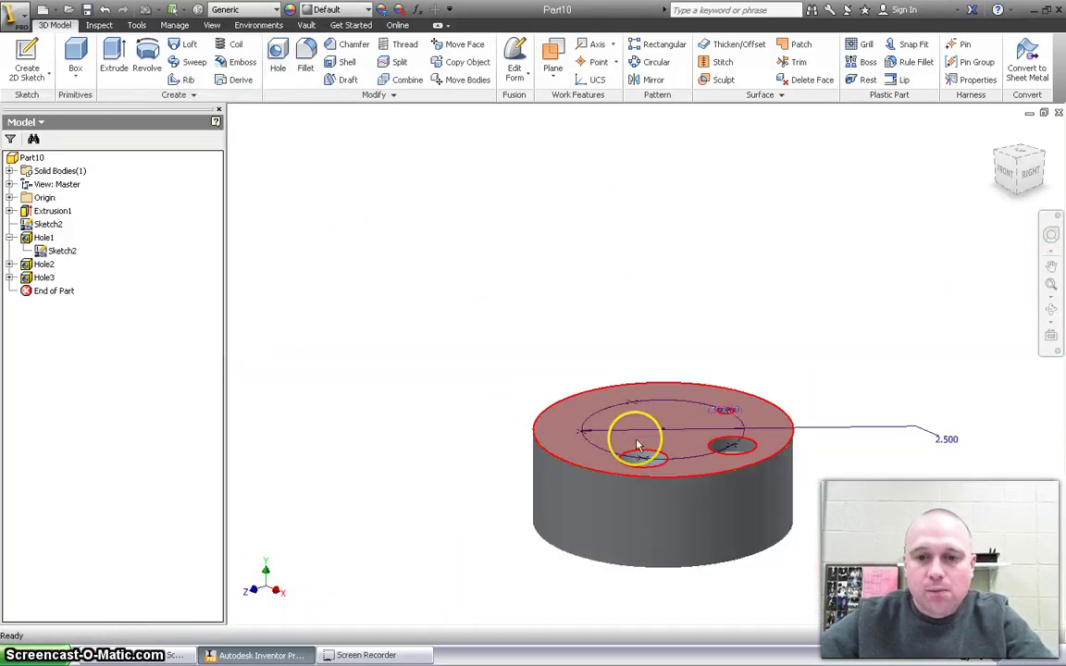
pyautogui.click(566, 441)
# - Start a new hole on the top face, previewed at the left bolt-circle point, with the tapped option
pyautogui.click(280, 53)
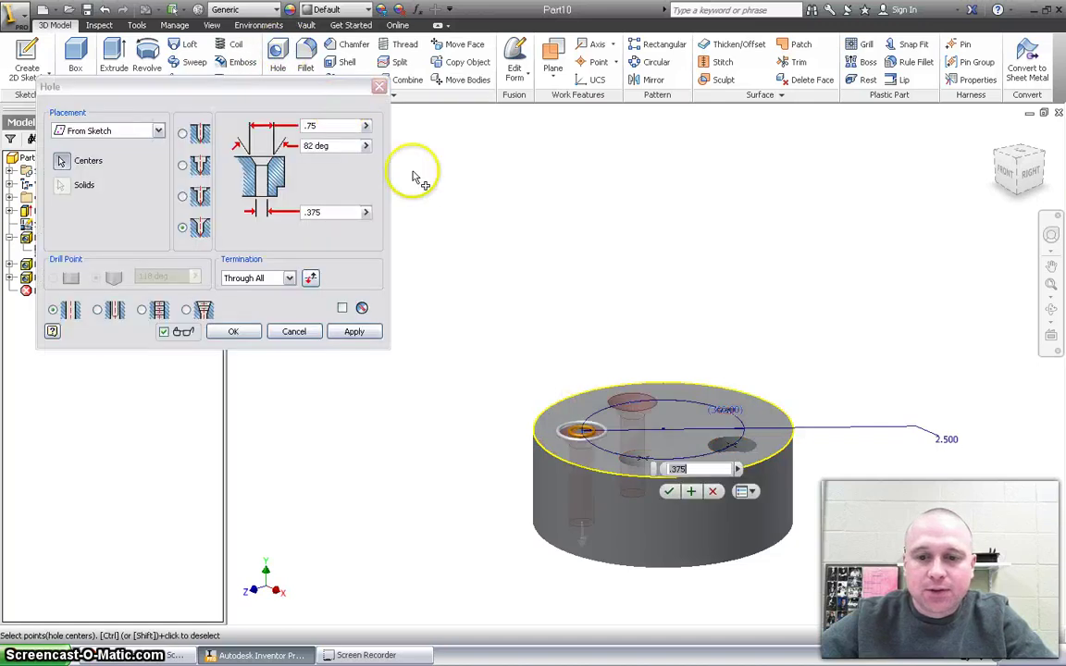
pyautogui.scroll(2, 620, 418)
pyautogui.scroll(2, 626, 417)
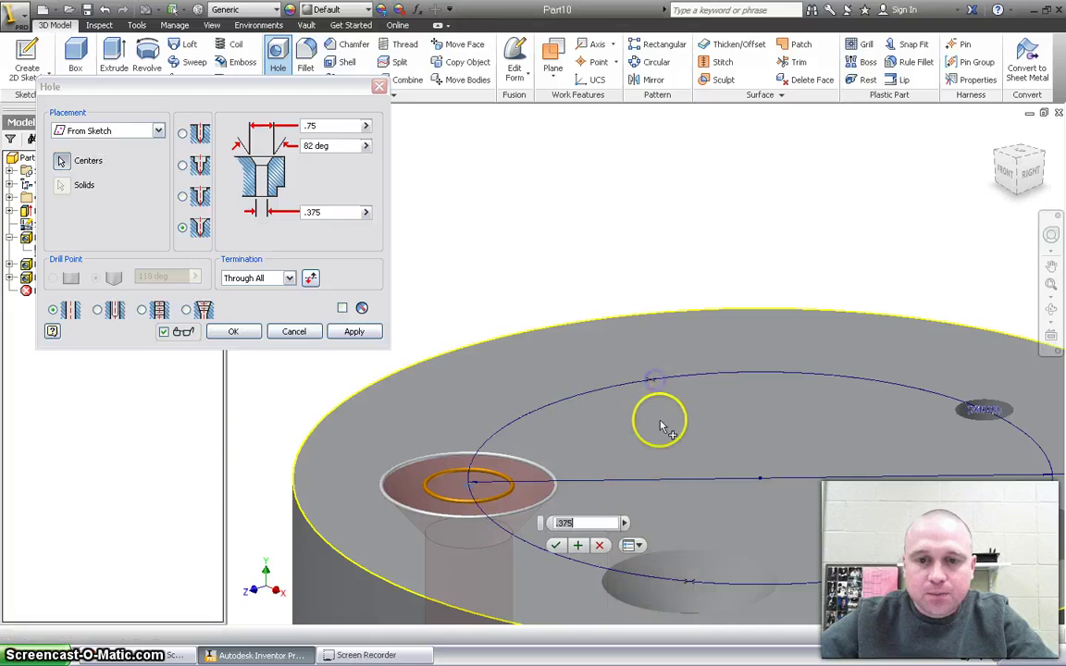
pyautogui.scroll(-2, 500, 485)
pyautogui.moveTo(495, 497)
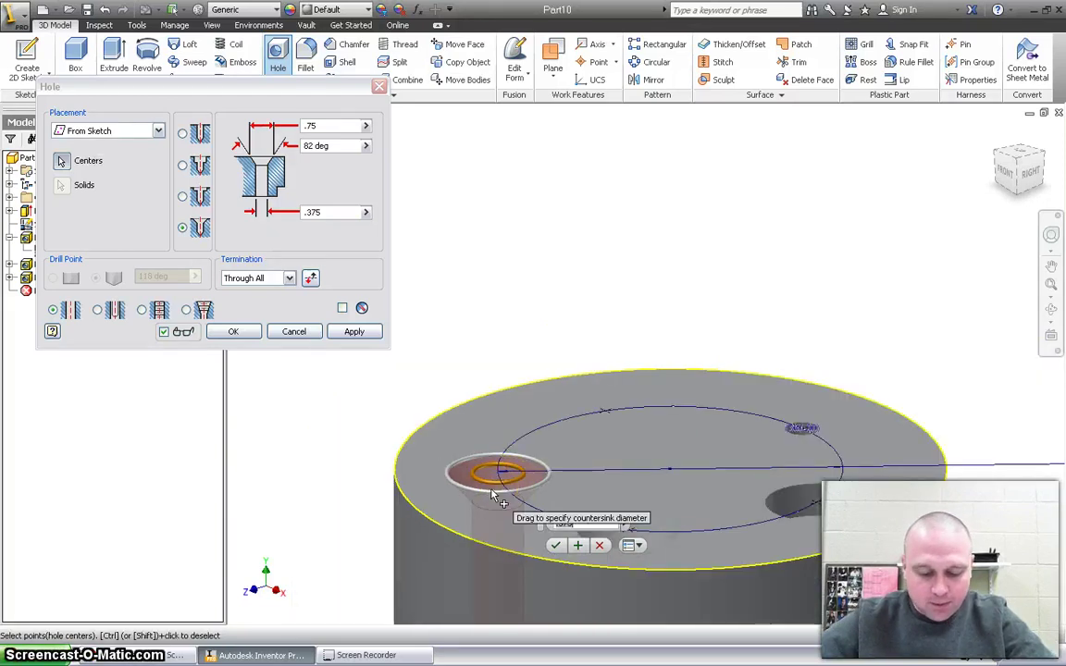
pyautogui.moveTo(497, 498); pyautogui.dragTo(404, 252)
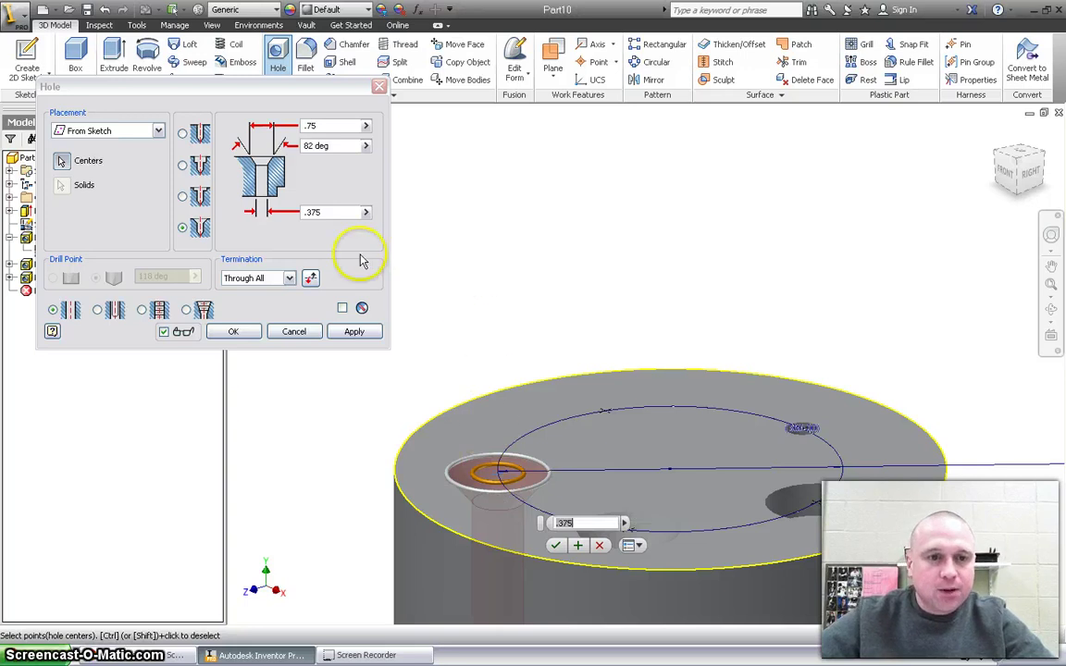
pyautogui.click(140, 311)
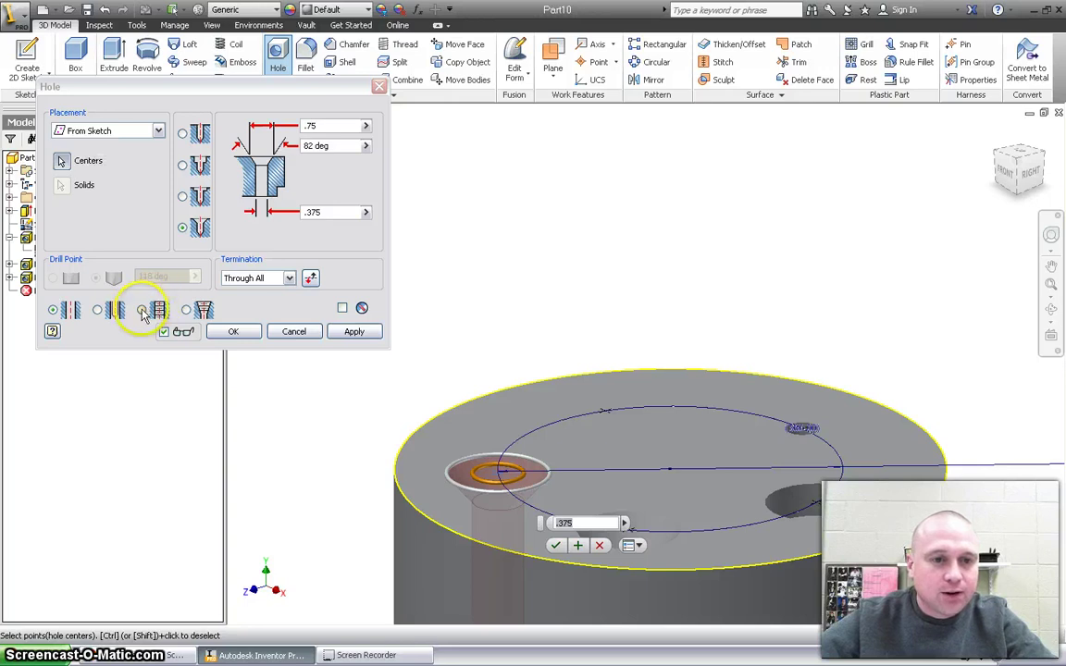
# - Make the hole a tapped hole and browse the thread size list
pyautogui.click(141, 311)
pyautogui.click(142, 310)
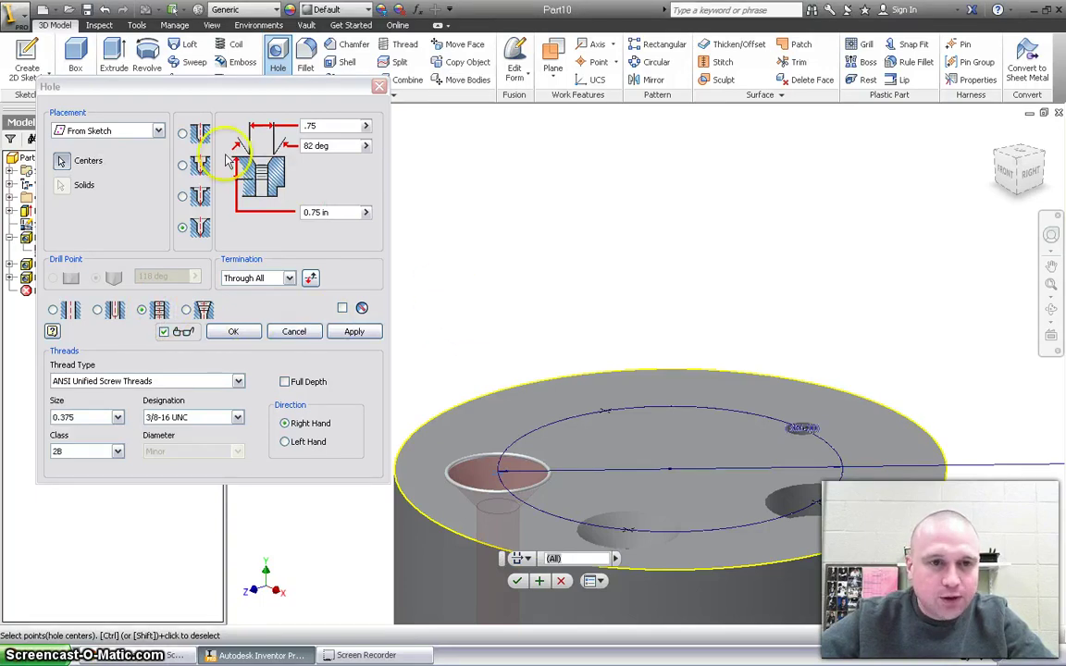
pyautogui.click(182, 135)
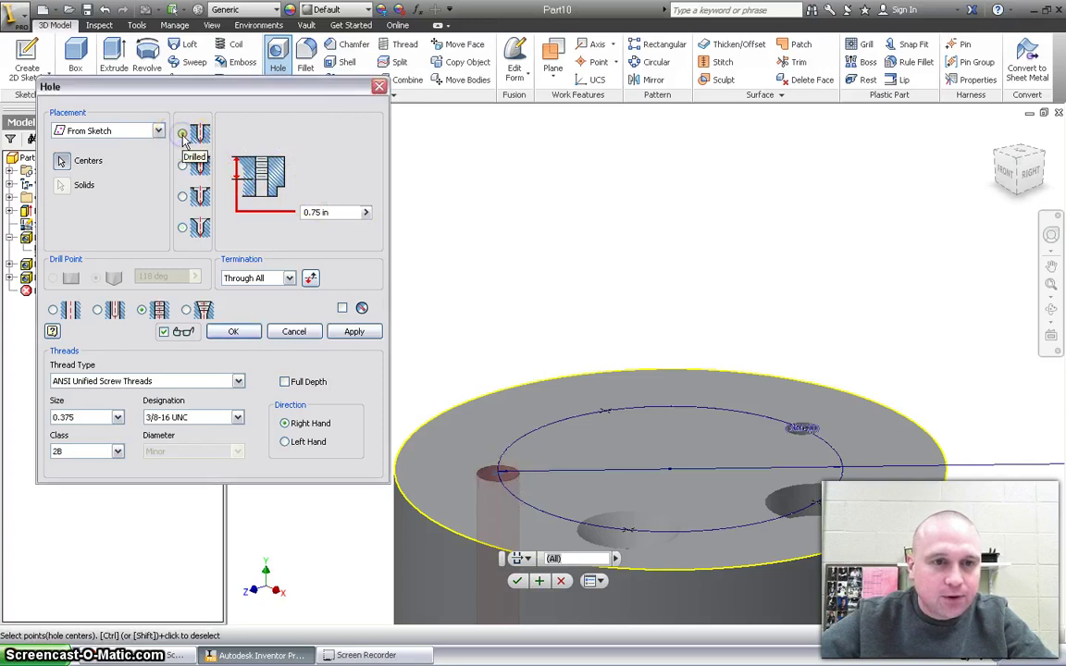
pyautogui.click(119, 418)
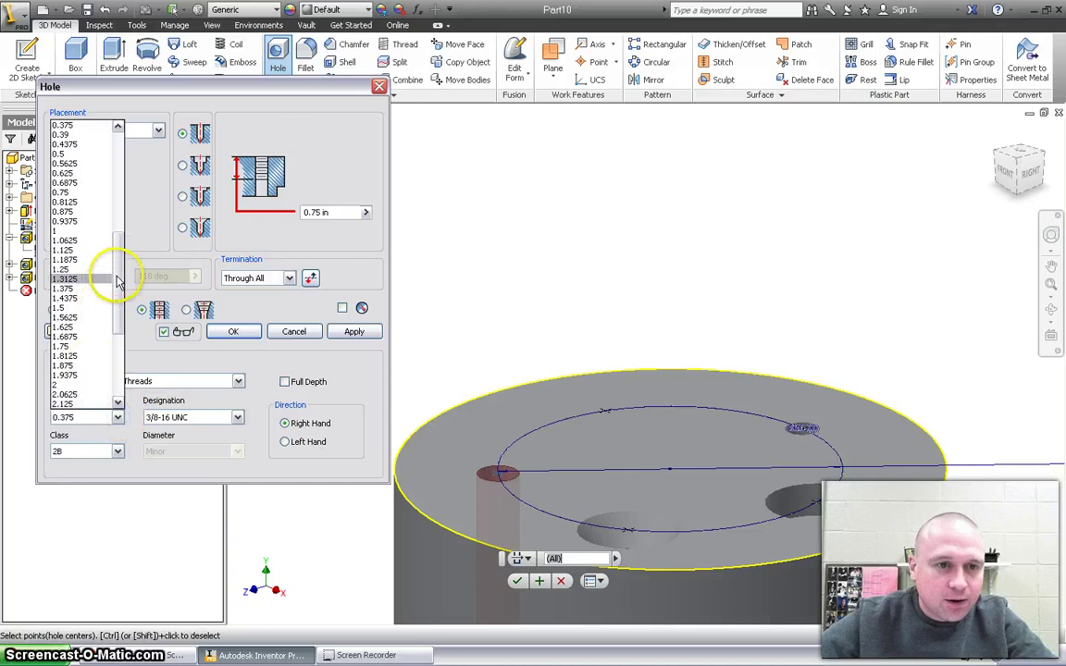
pyautogui.moveTo(117, 283); pyautogui.dragTo(112, 163)
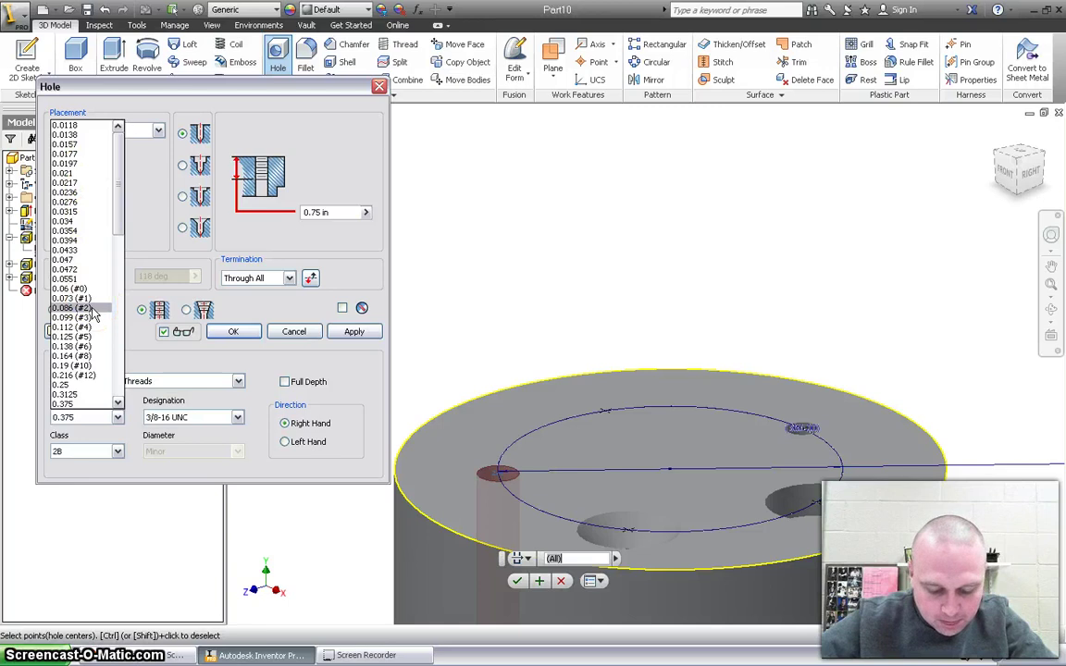
pyautogui.click(118, 231)
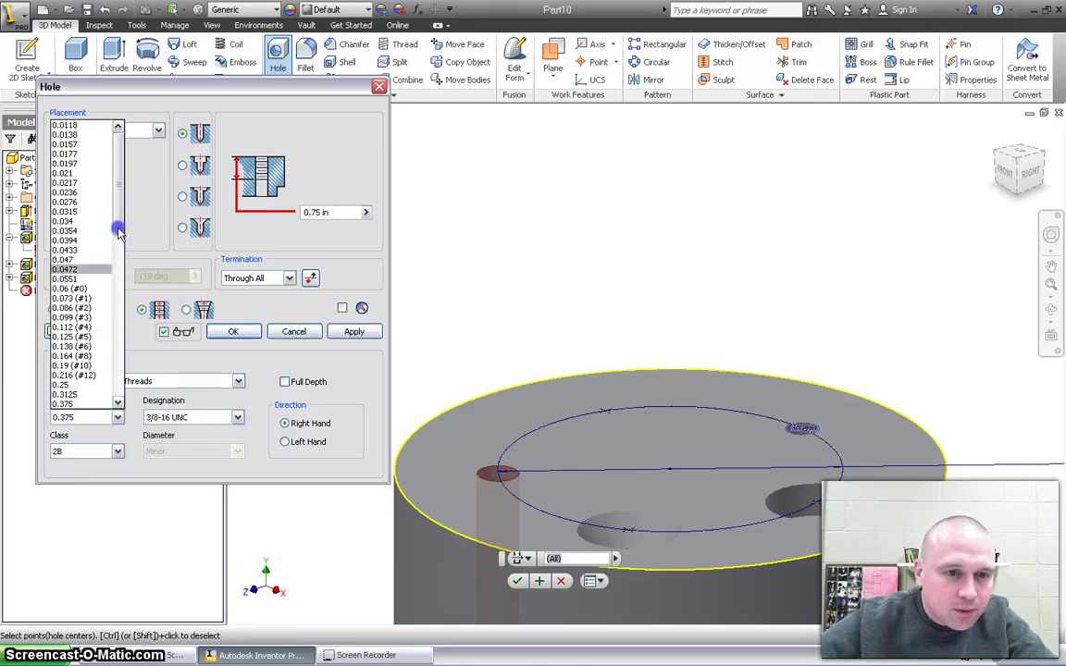
pyautogui.moveTo(119, 231); pyautogui.dragTo(119, 248)
pyautogui.click(214, 417)
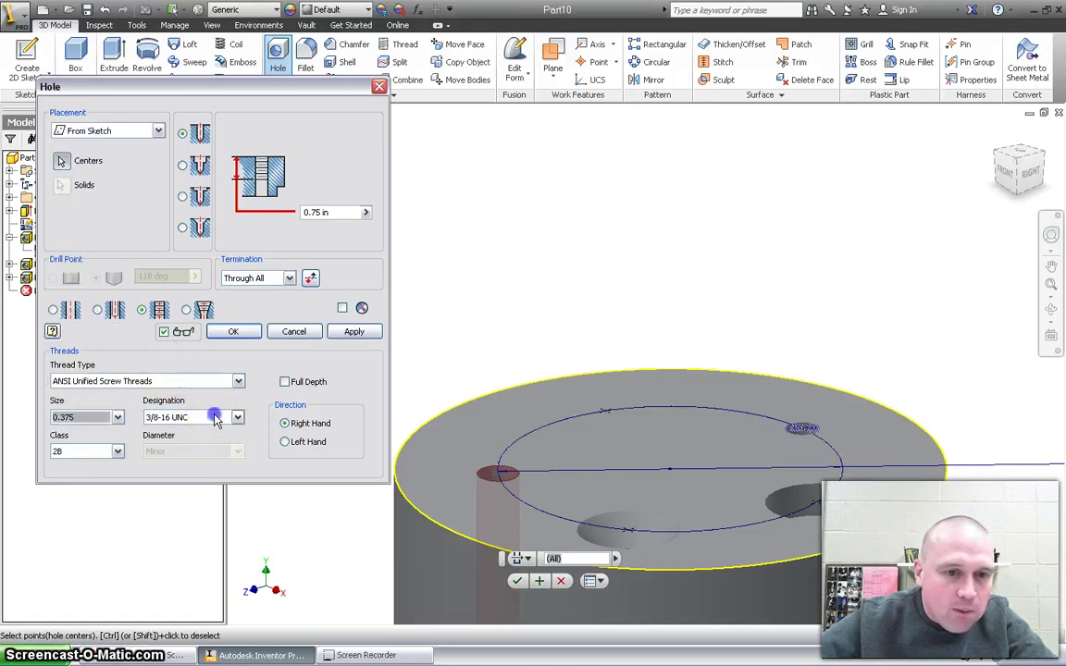
# - Choose thread size 0.25 (1/4-20 UNC), class 1B, and apply the tapped hole
pyautogui.click(238, 419)
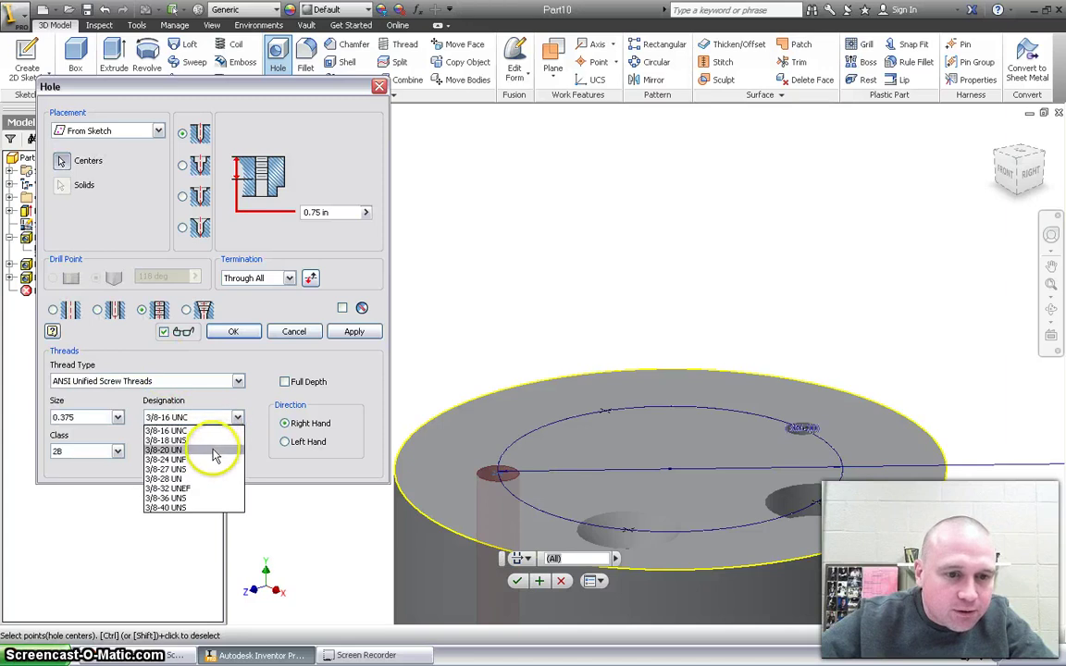
pyautogui.click(118, 417)
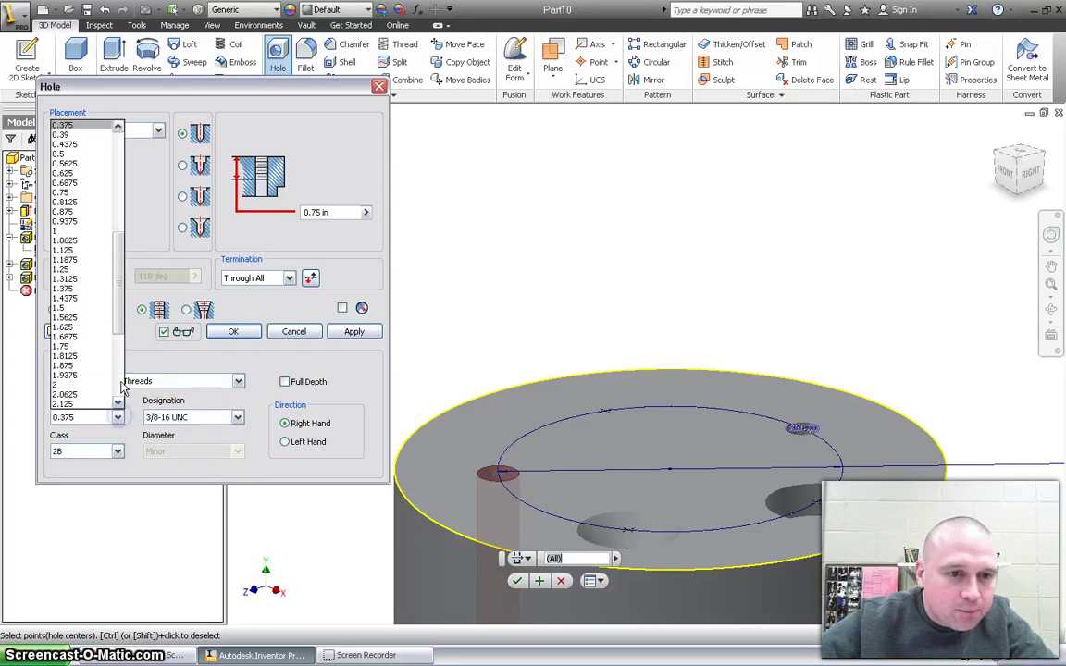
pyautogui.moveTo(117, 387); pyautogui.dragTo(116, 265)
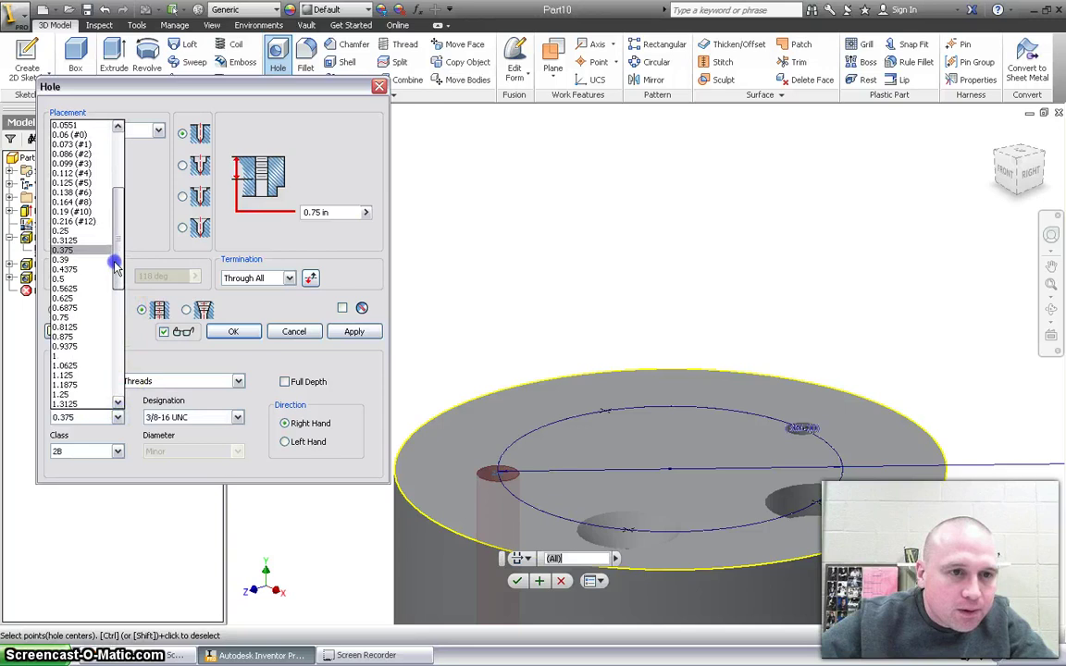
pyautogui.click(69, 232)
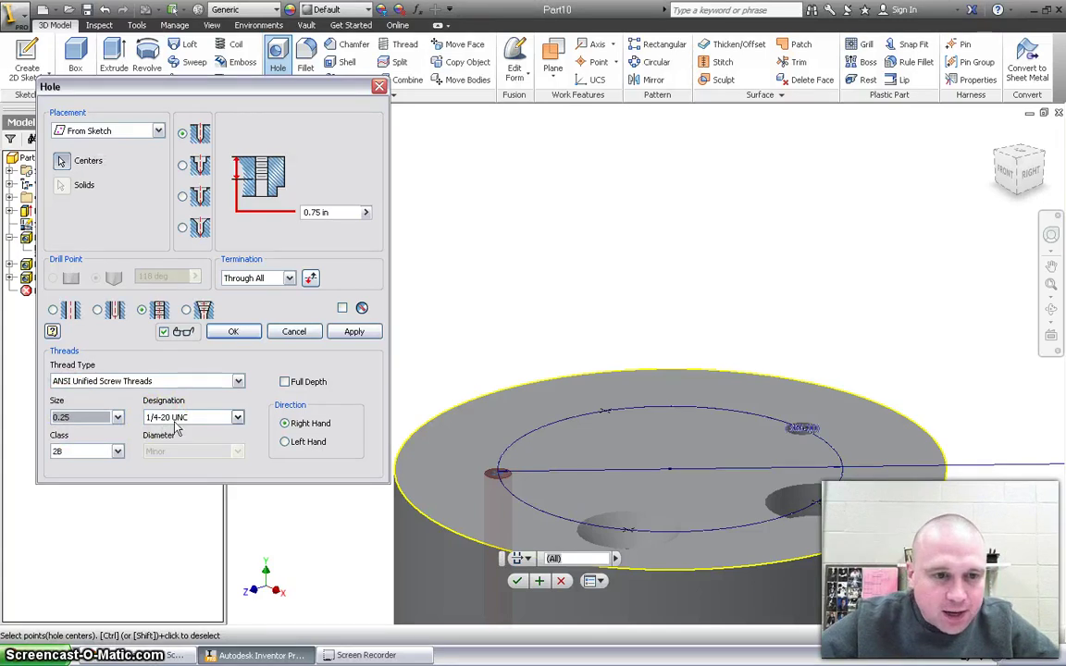
pyautogui.click(117, 451)
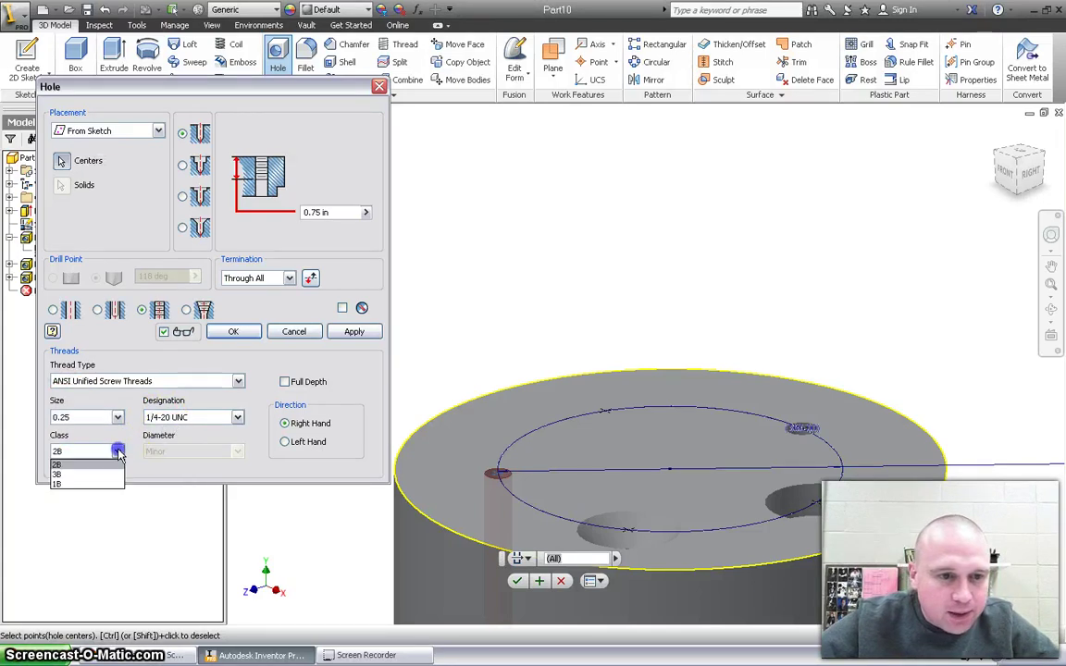
pyautogui.click(83, 483)
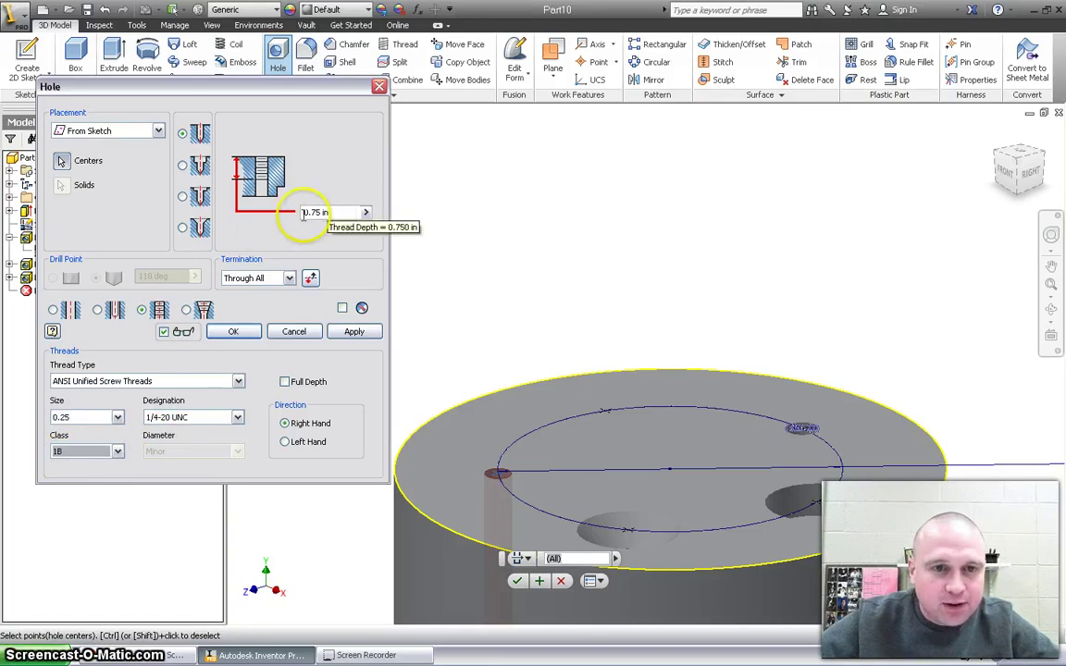
pyautogui.click(352, 333)
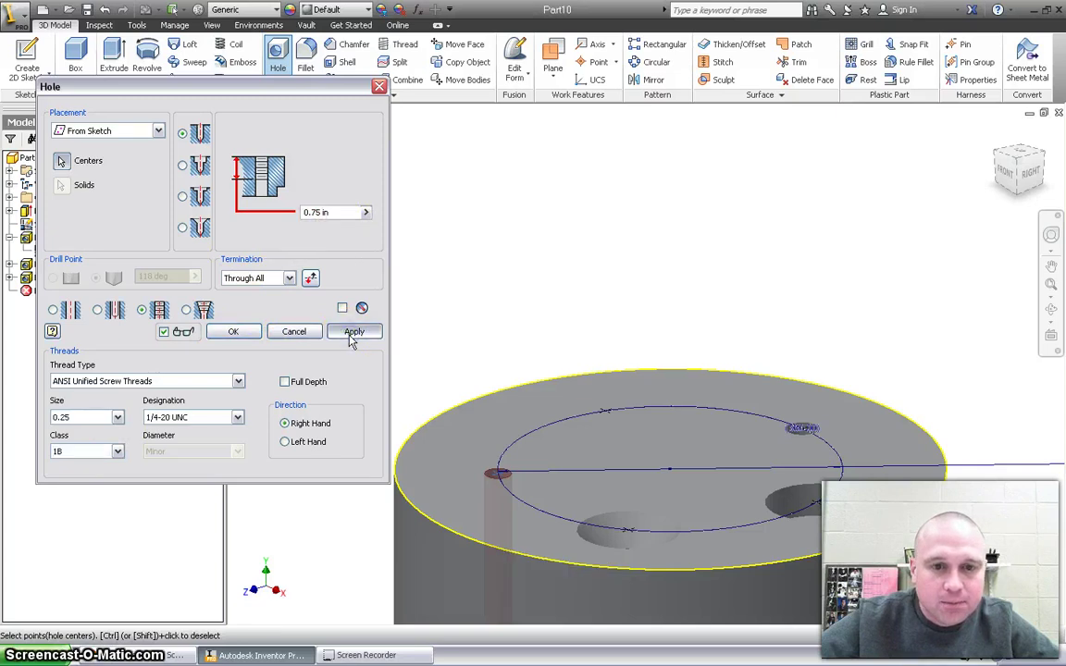
# - Place the next bolt-circle hole as a plain drilled hole with 0.75 in diameter
pyautogui.click(354, 333)
pyautogui.click(606, 412)
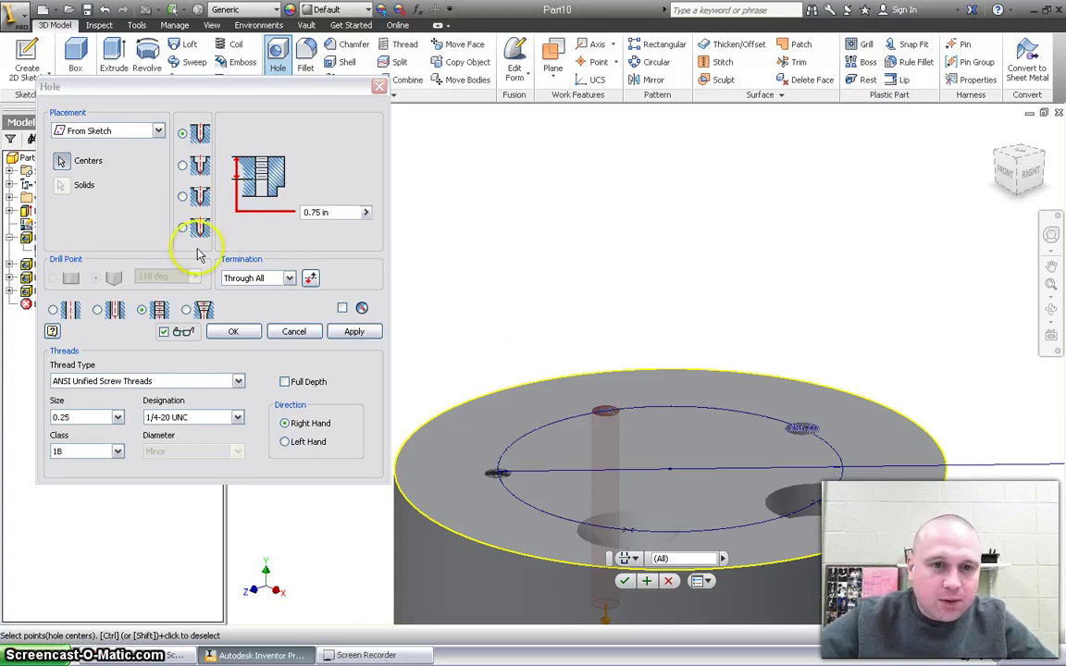
pyautogui.click(54, 309)
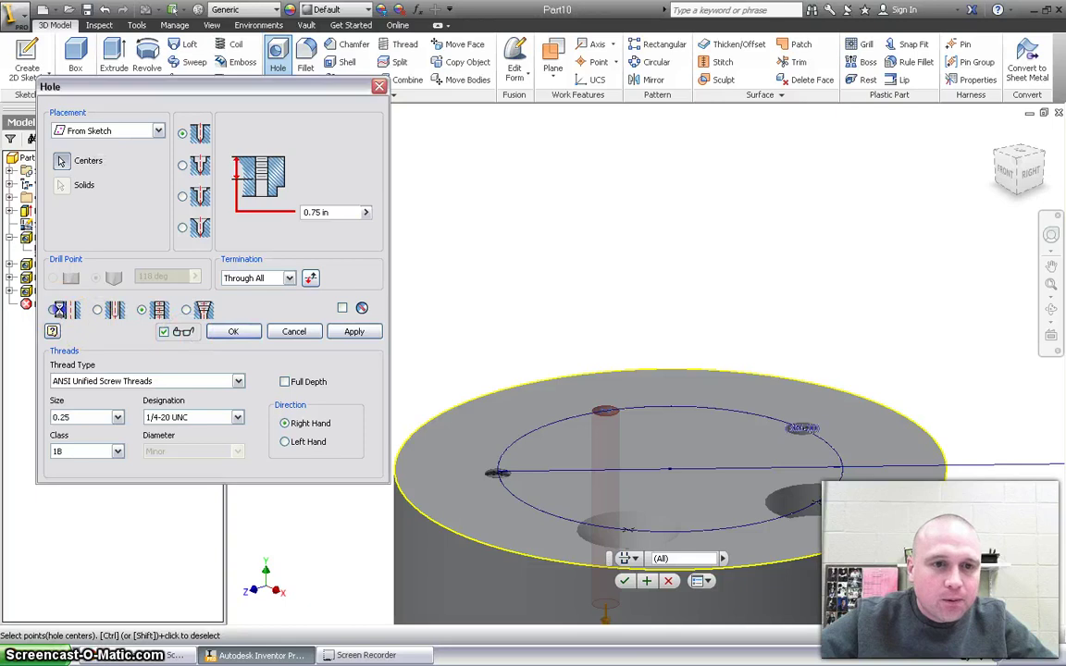
pyautogui.click(294, 213)
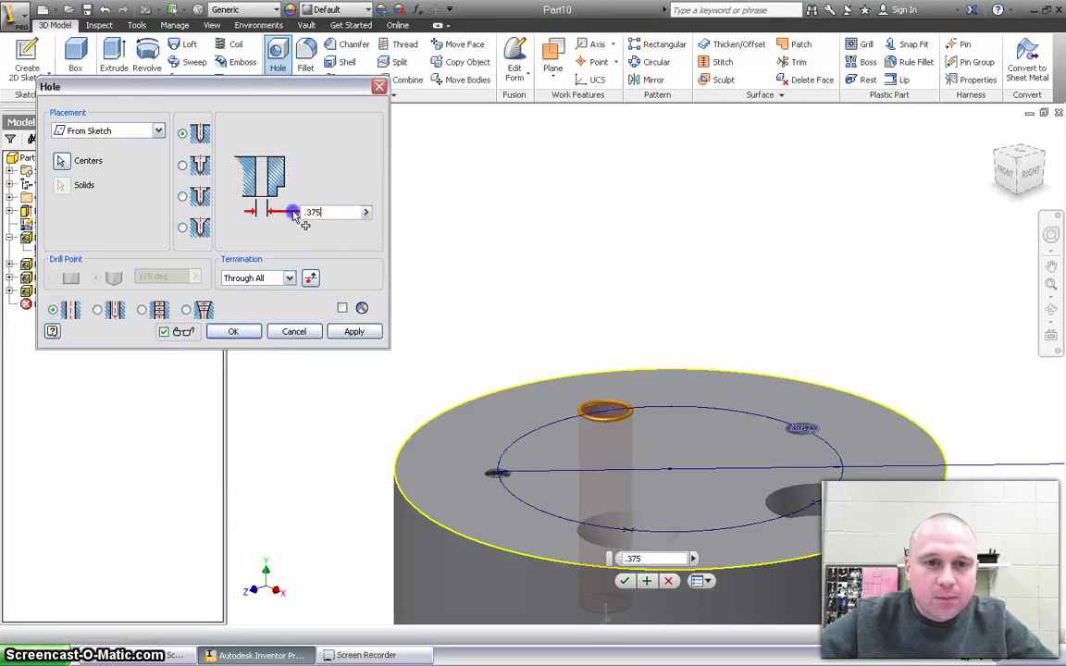
pyautogui.write('.7')
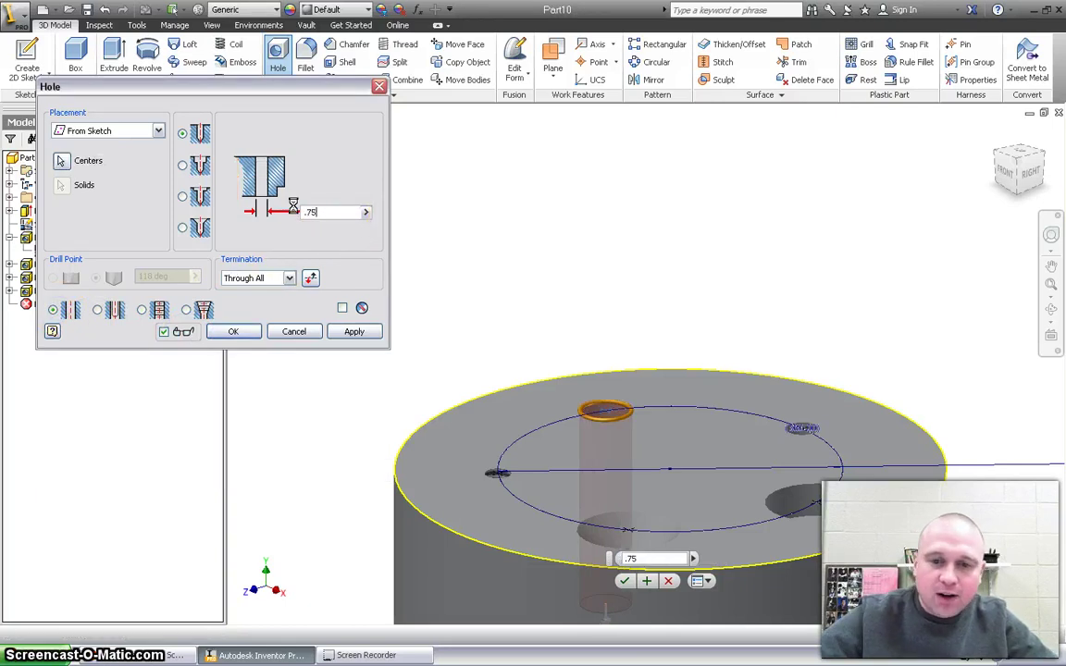
pyautogui.write('5')
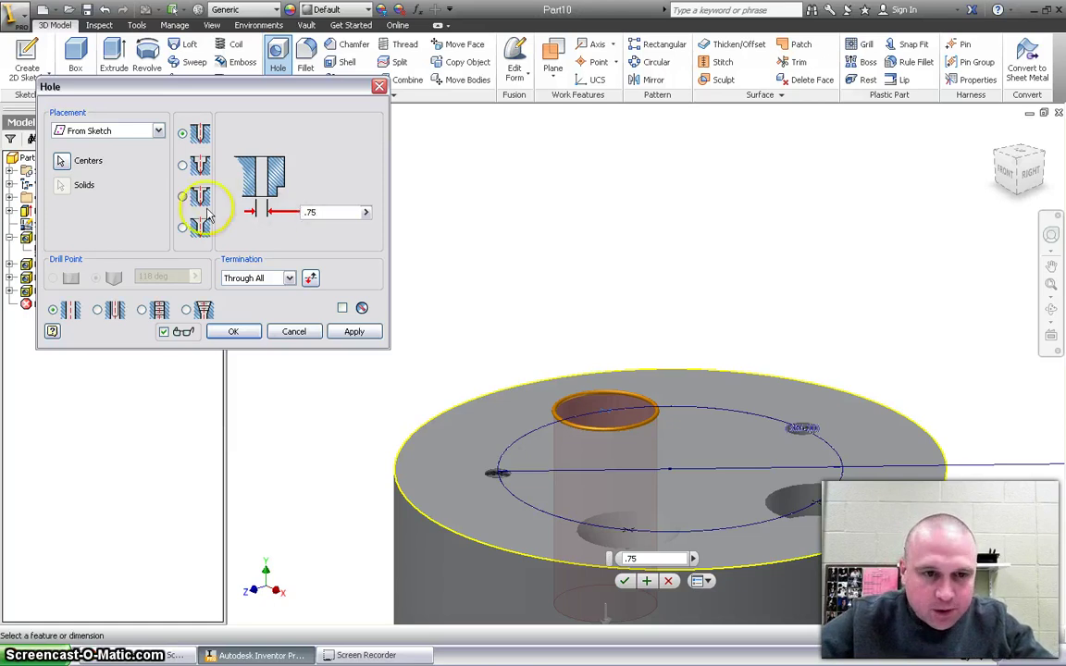
# - Make it a clearance hole with 0.531 in diameter and apply it at the top point
pyautogui.click(97, 312)
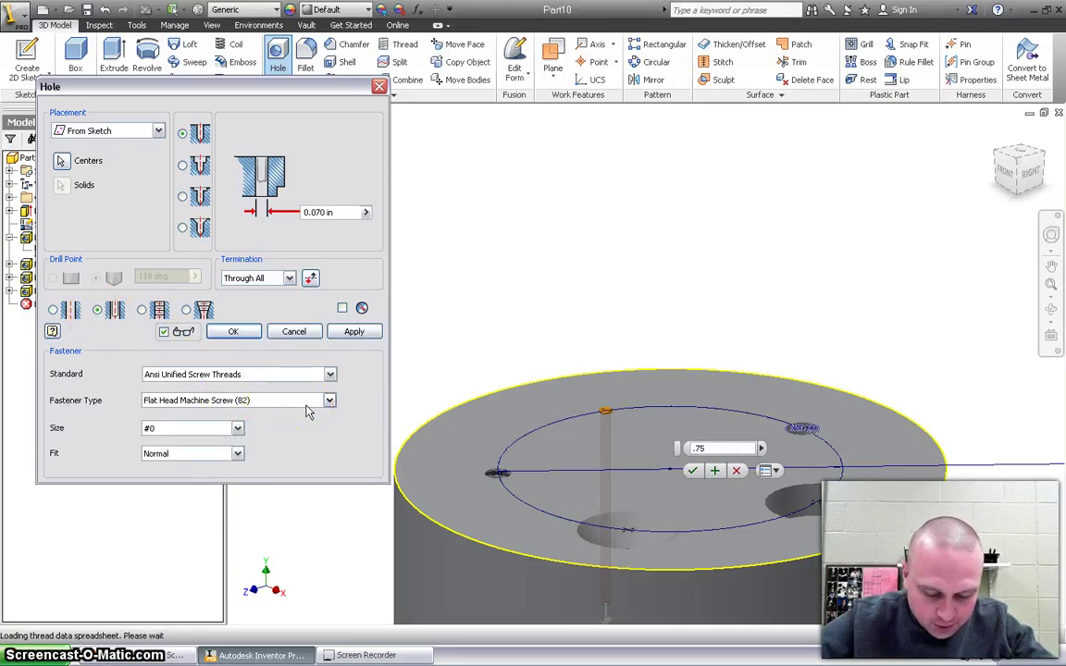
pyautogui.doubleClick(337, 212)
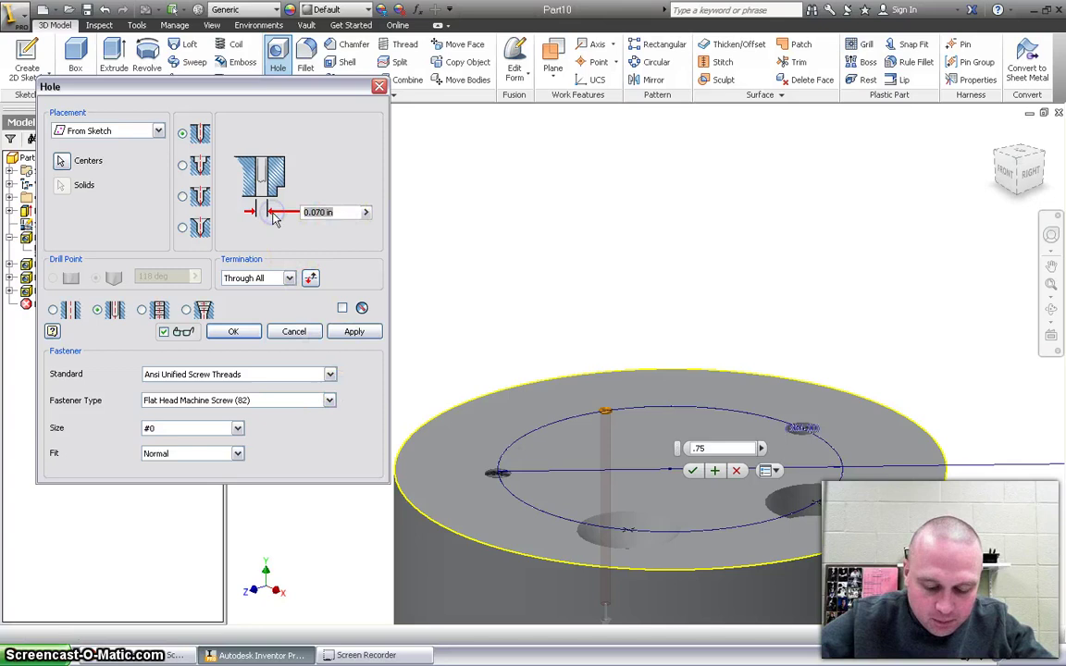
pyautogui.write('.')
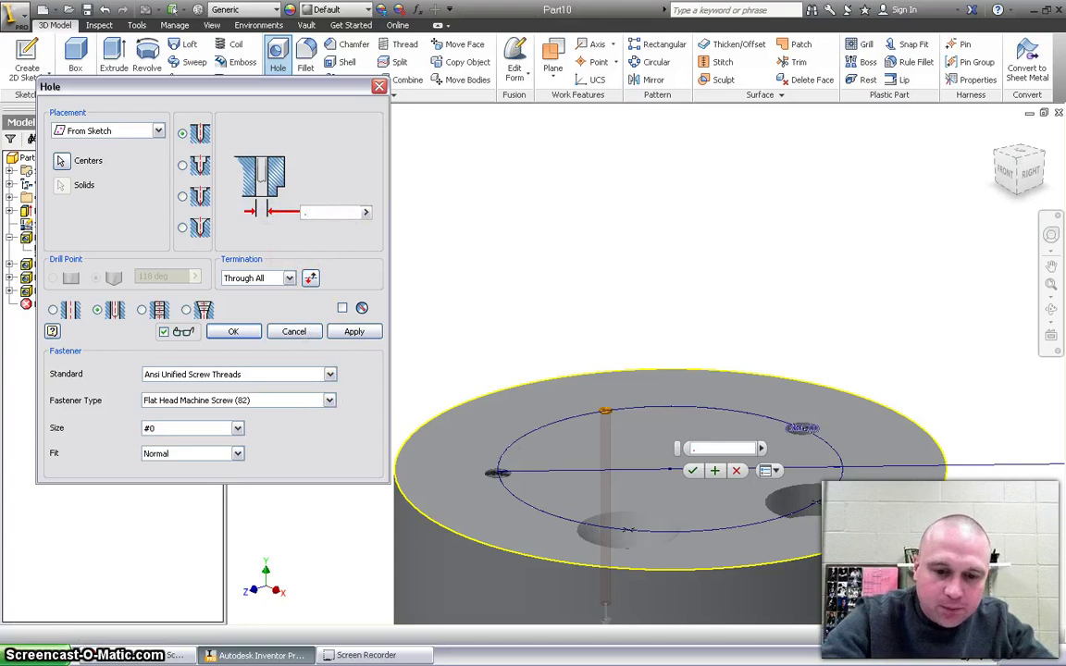
pyautogui.write('531')
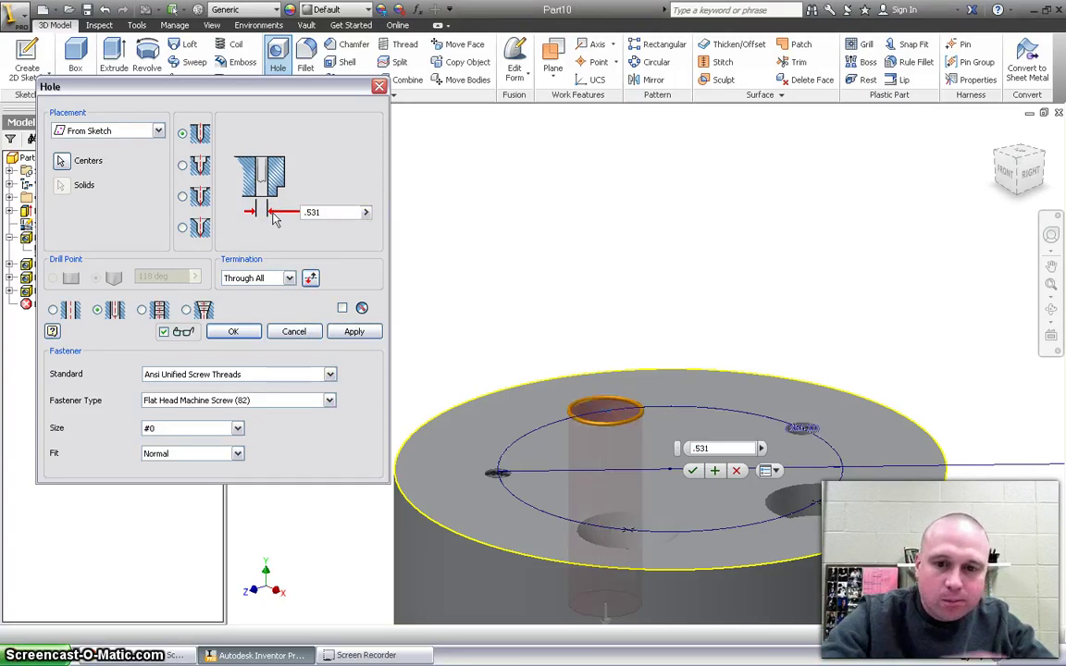
pyautogui.click(314, 312)
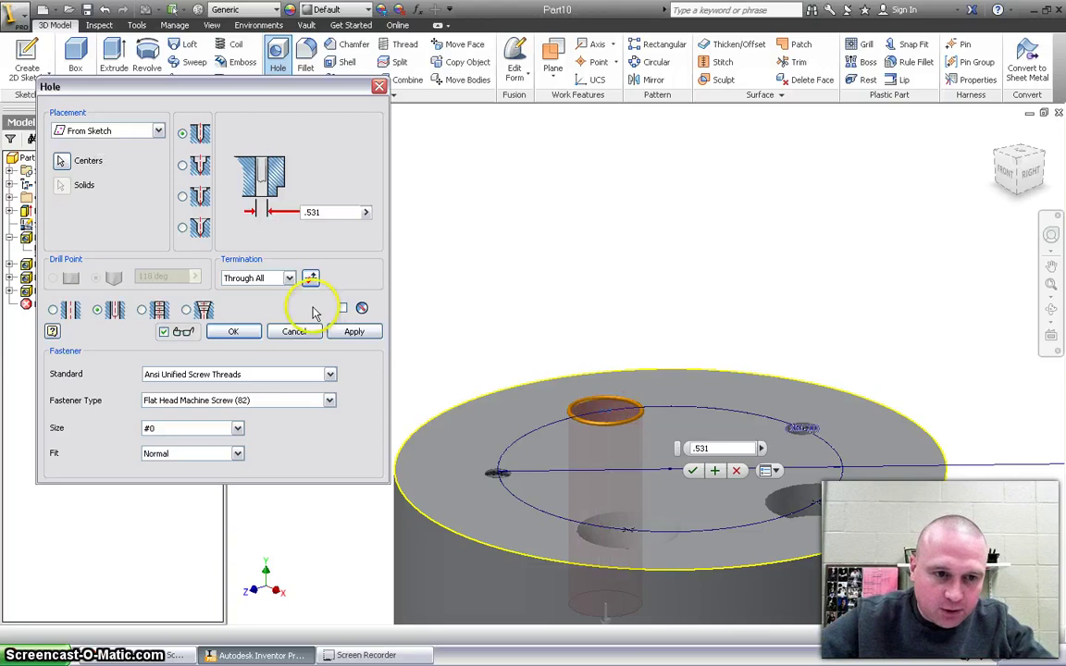
pyautogui.click(361, 334)
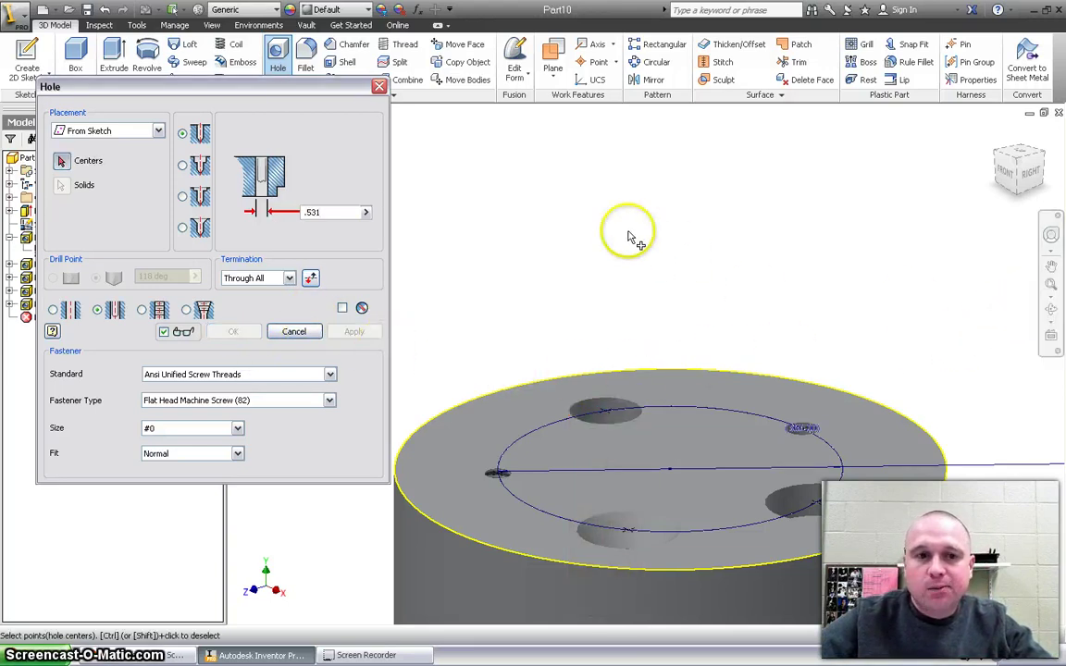
# - Close the hole tool, hide the bolt-circle sketch, and orbit to inspect the five holes
pyautogui.click(379, 86)
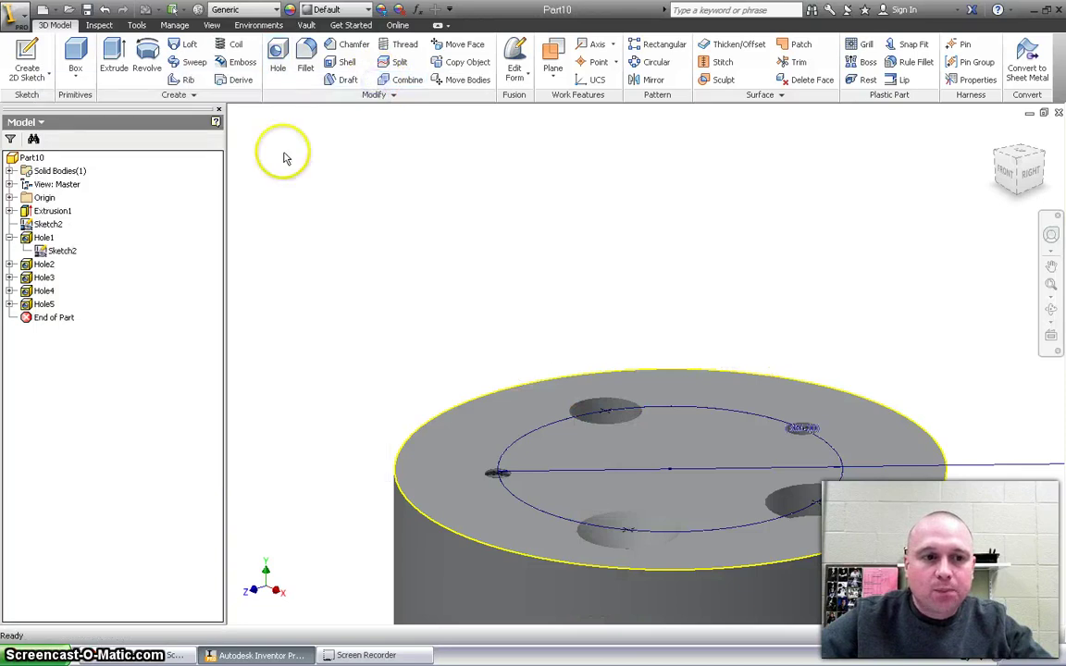
pyautogui.rightClick(44, 250)
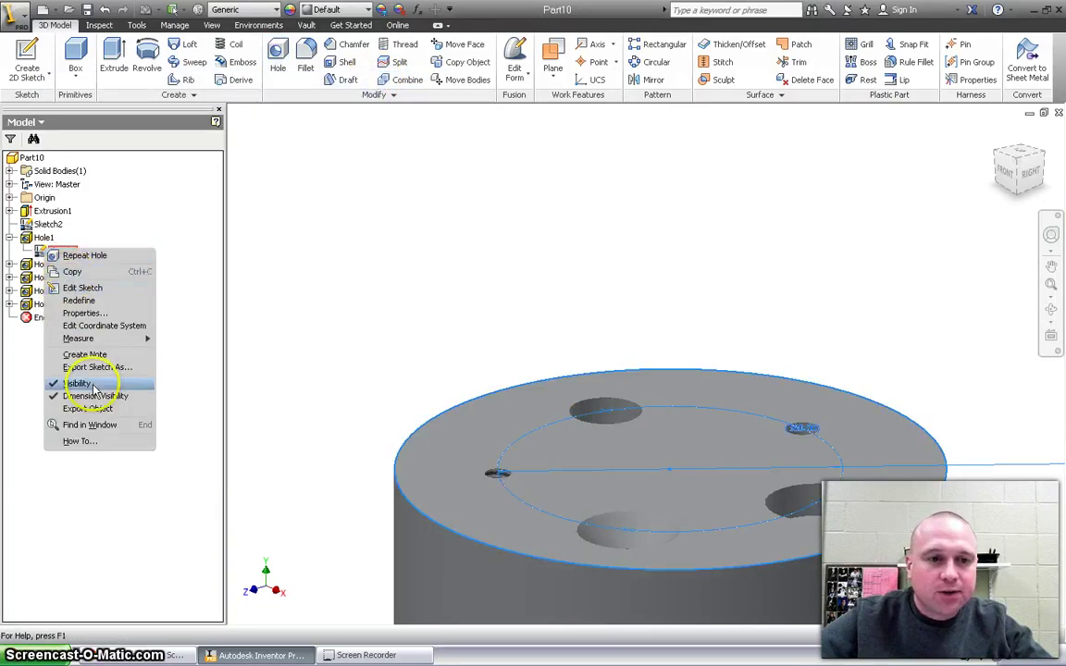
pyautogui.click(93, 389)
pyautogui.click(1052, 310)
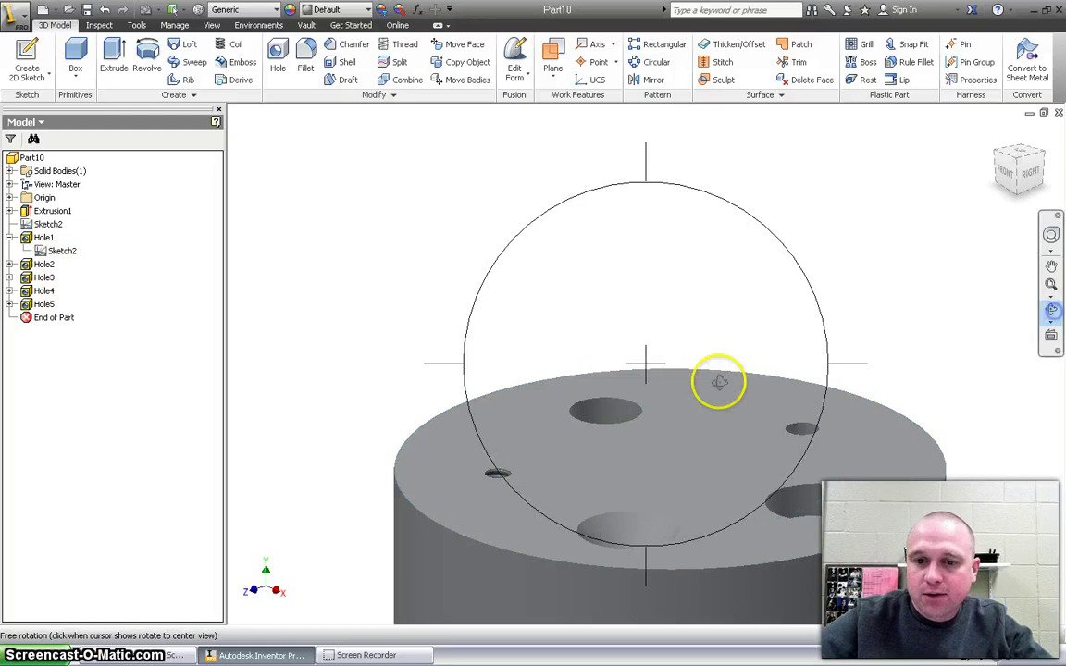
pyautogui.moveTo(720, 382)
pyautogui.mouseDown()
pyautogui.moveTo(746, 433)
pyautogui.moveTo(742, 518)
pyautogui.moveTo(673, 559)
pyautogui.moveTo(633, 640)
pyautogui.moveTo(614, 572)
pyautogui.moveTo(664, 502)
pyautogui.mouseUp()
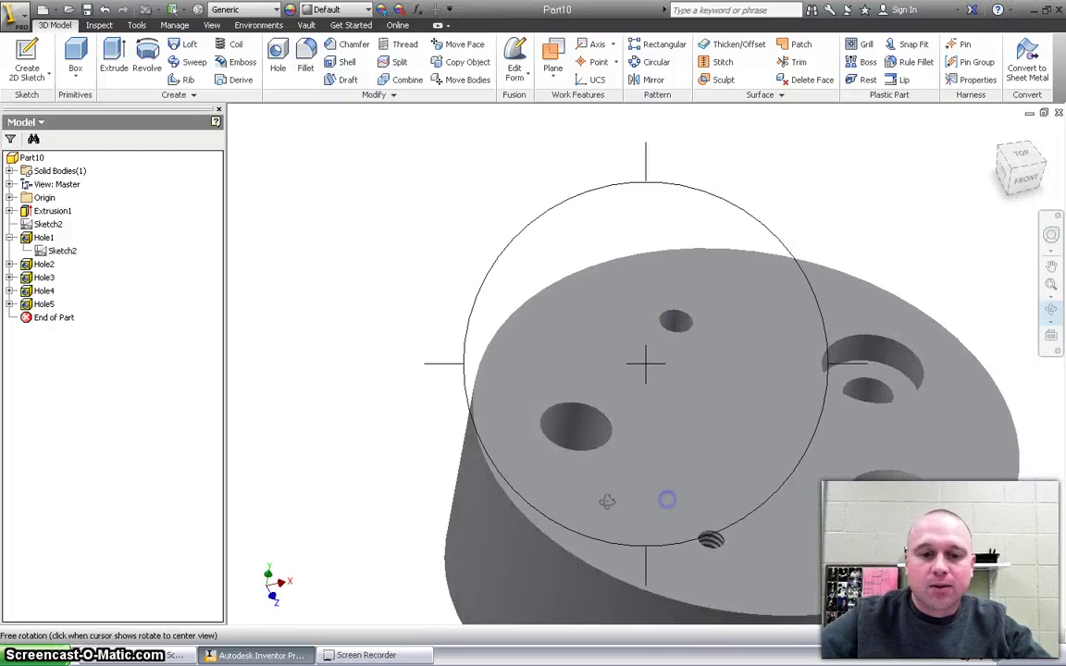